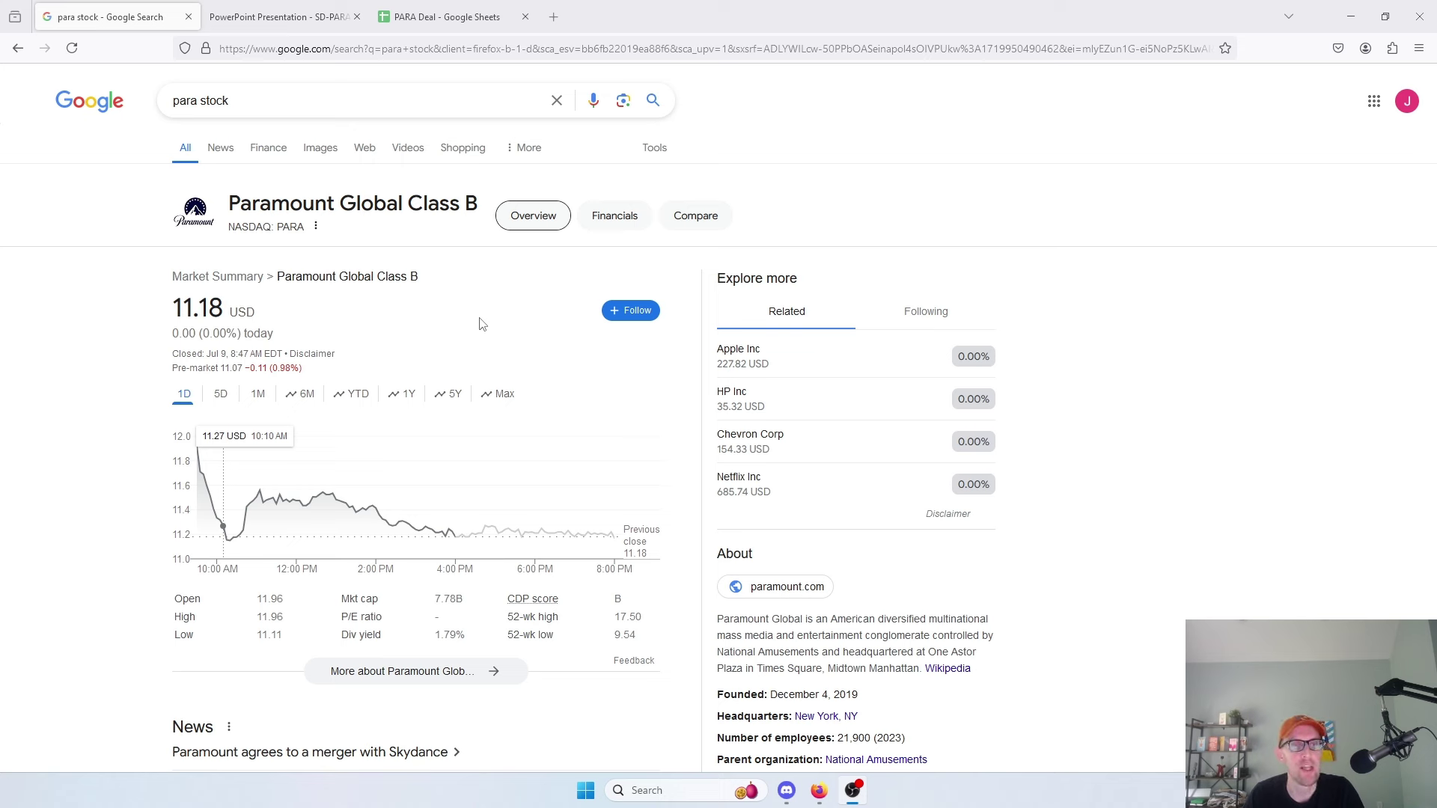
- Open the Paramount merger presentation and review the slides on the transaction overview, Paramount's content portfolio and what sets Skydance apart
left_click(338, 10)
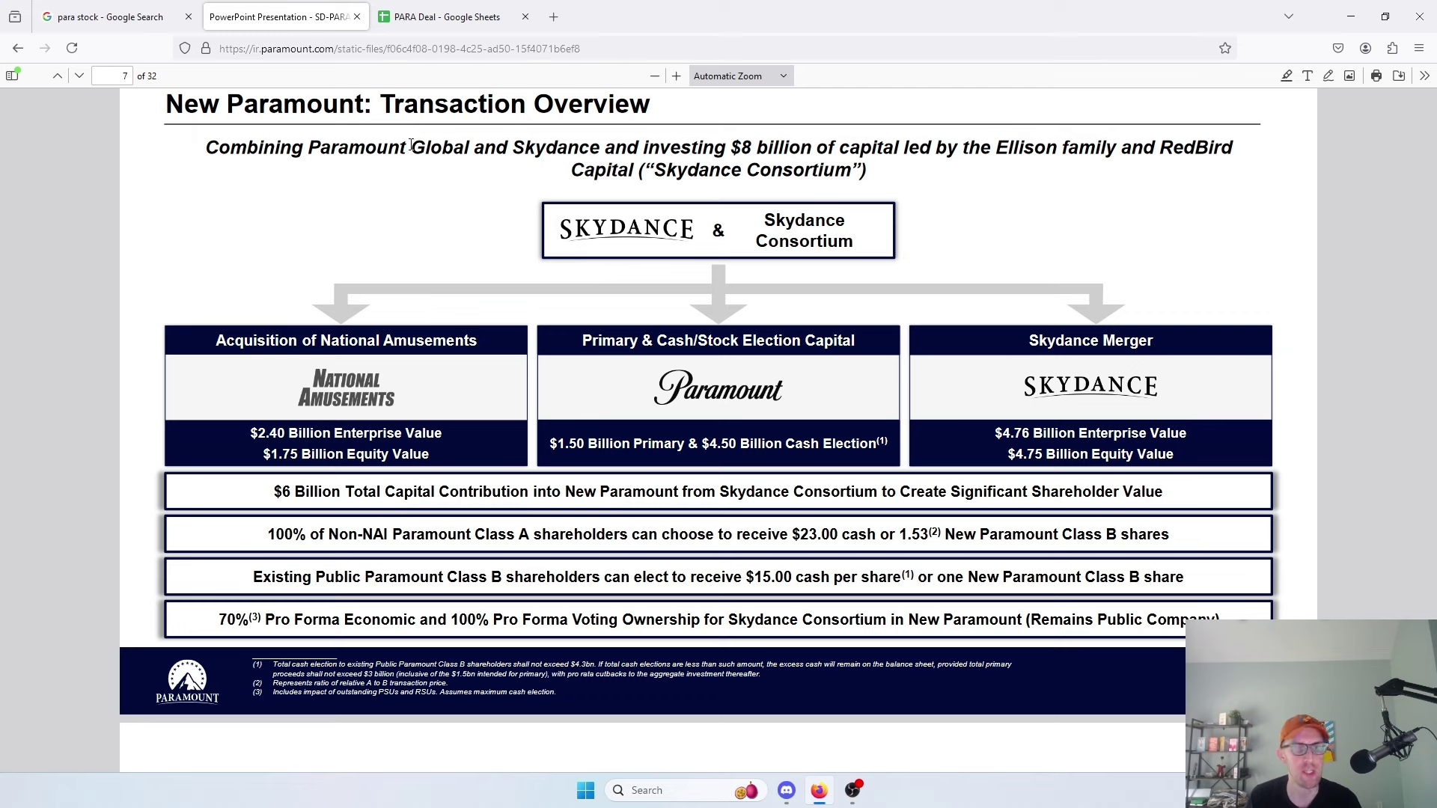
scroll(569, 251, "down", 5)
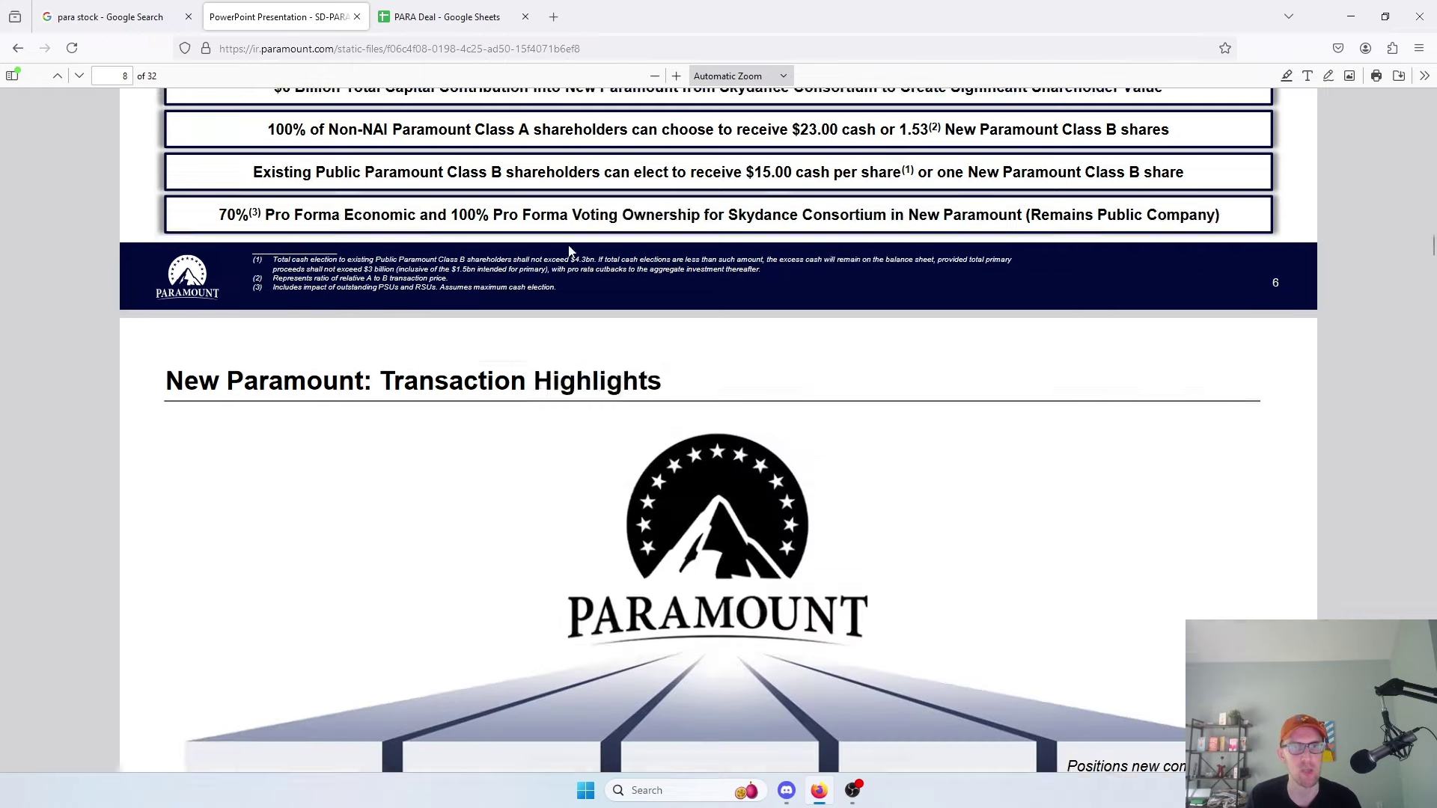
scroll(569, 251, "down", 20)
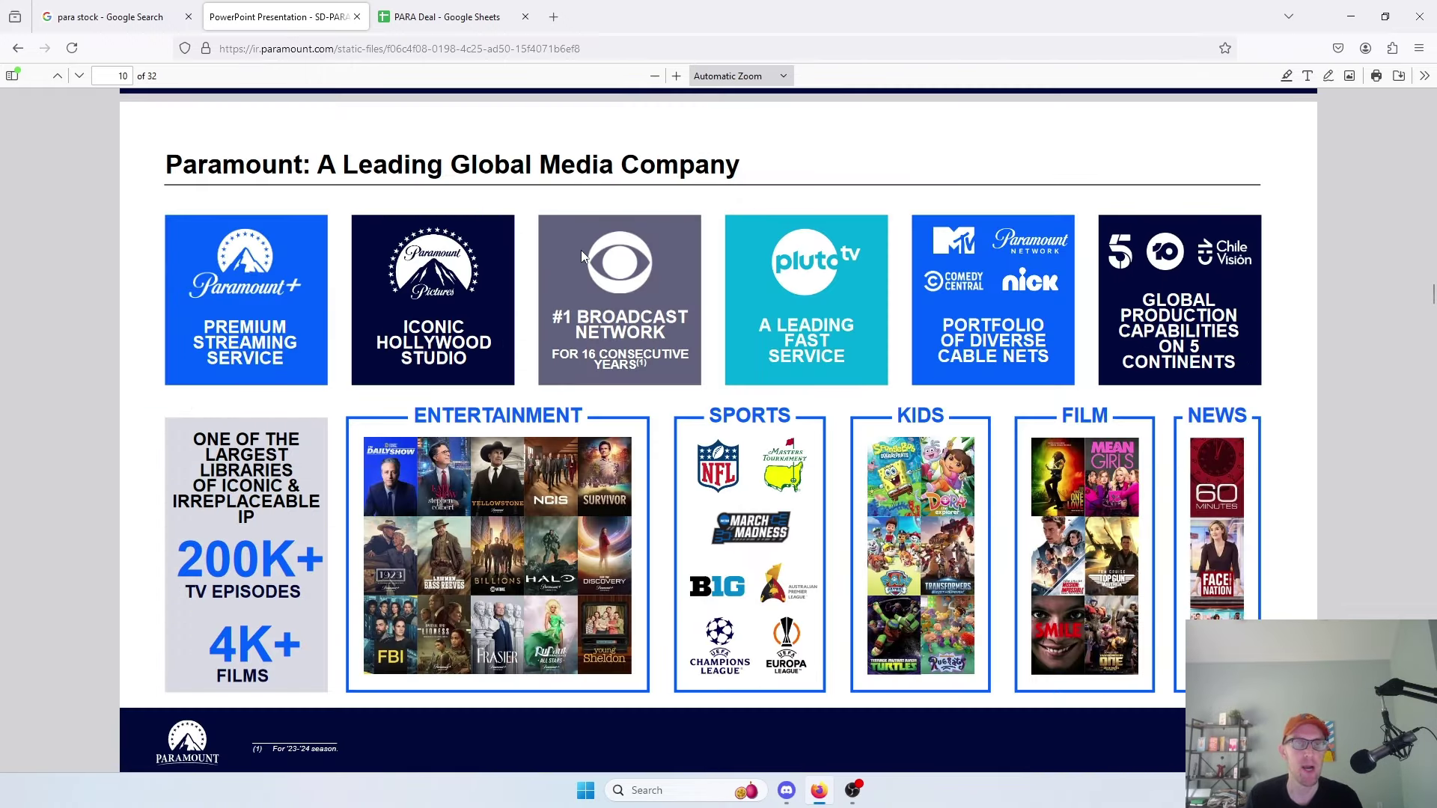
scroll(581, 250, "down", 11)
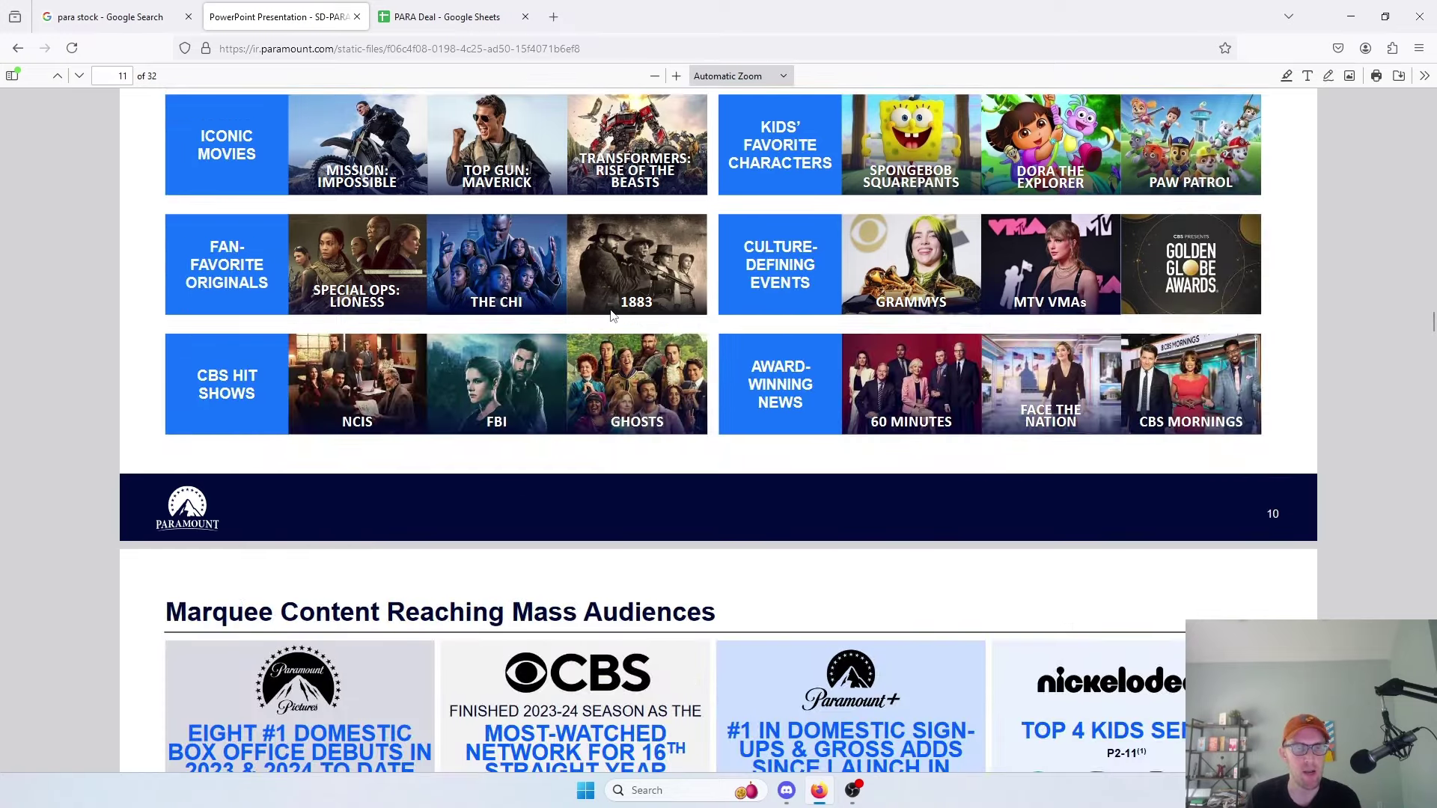
scroll(610, 313, "down", 7)
scroll(611, 309, "down", 14)
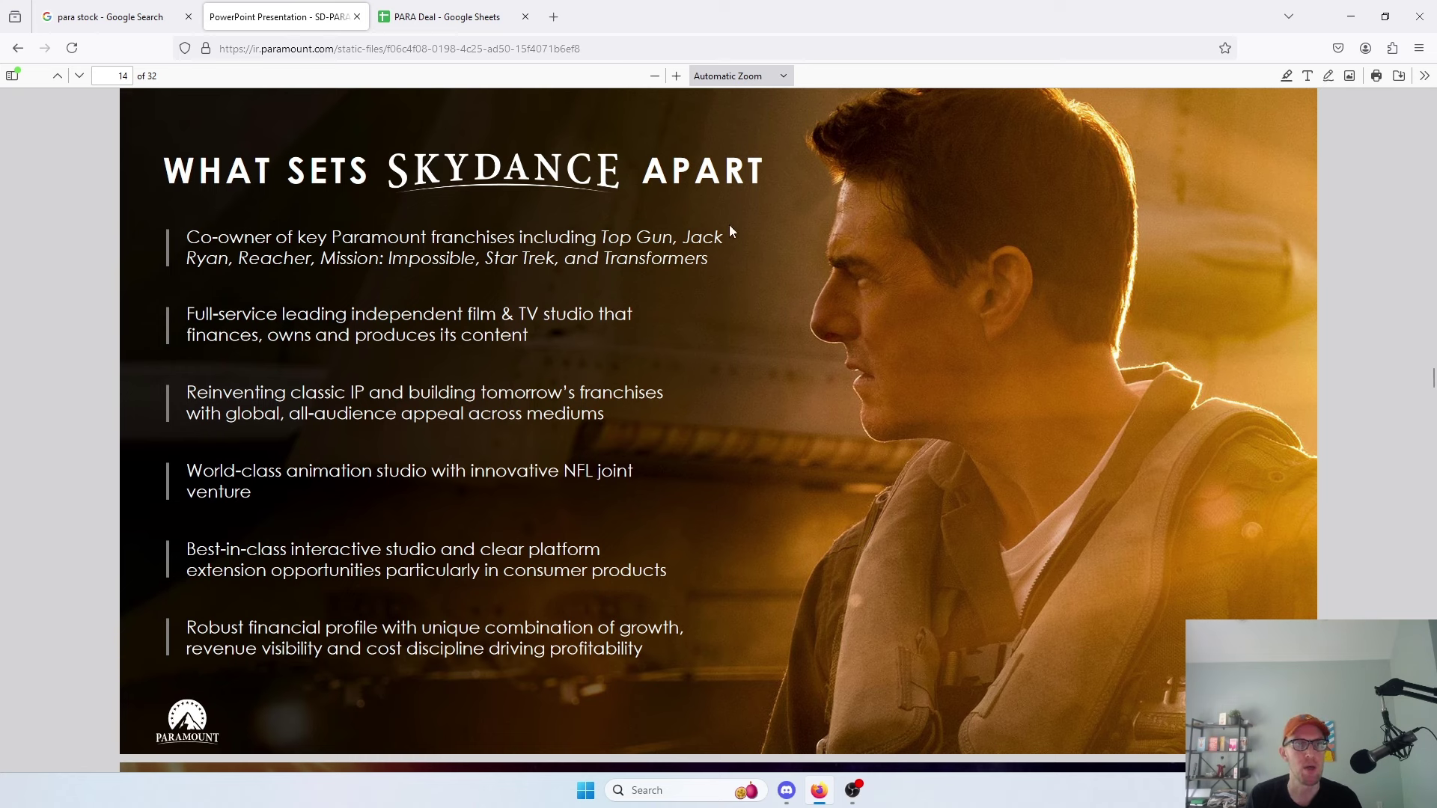
scroll(730, 232, "down", 17)
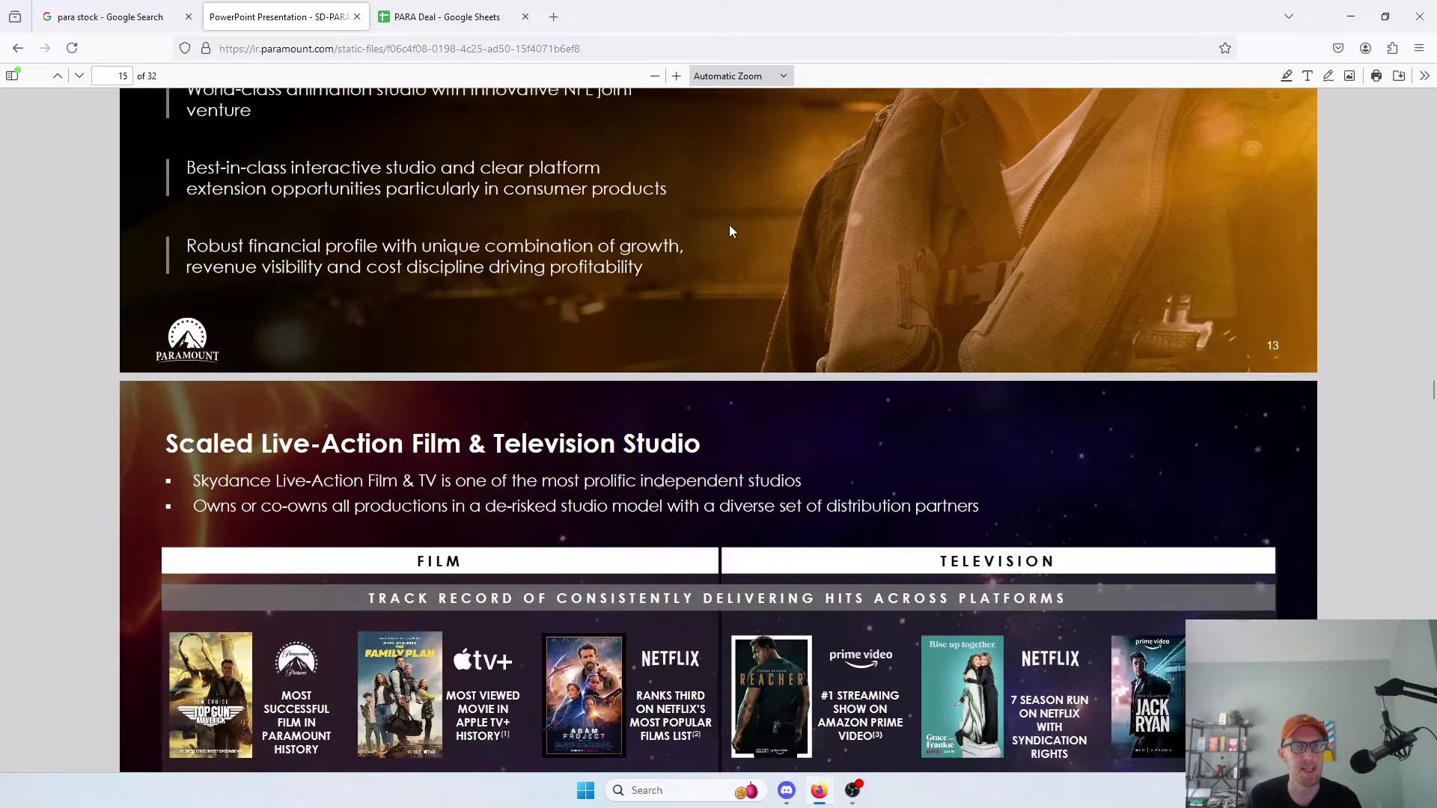
scroll(726, 229, "up", 1)
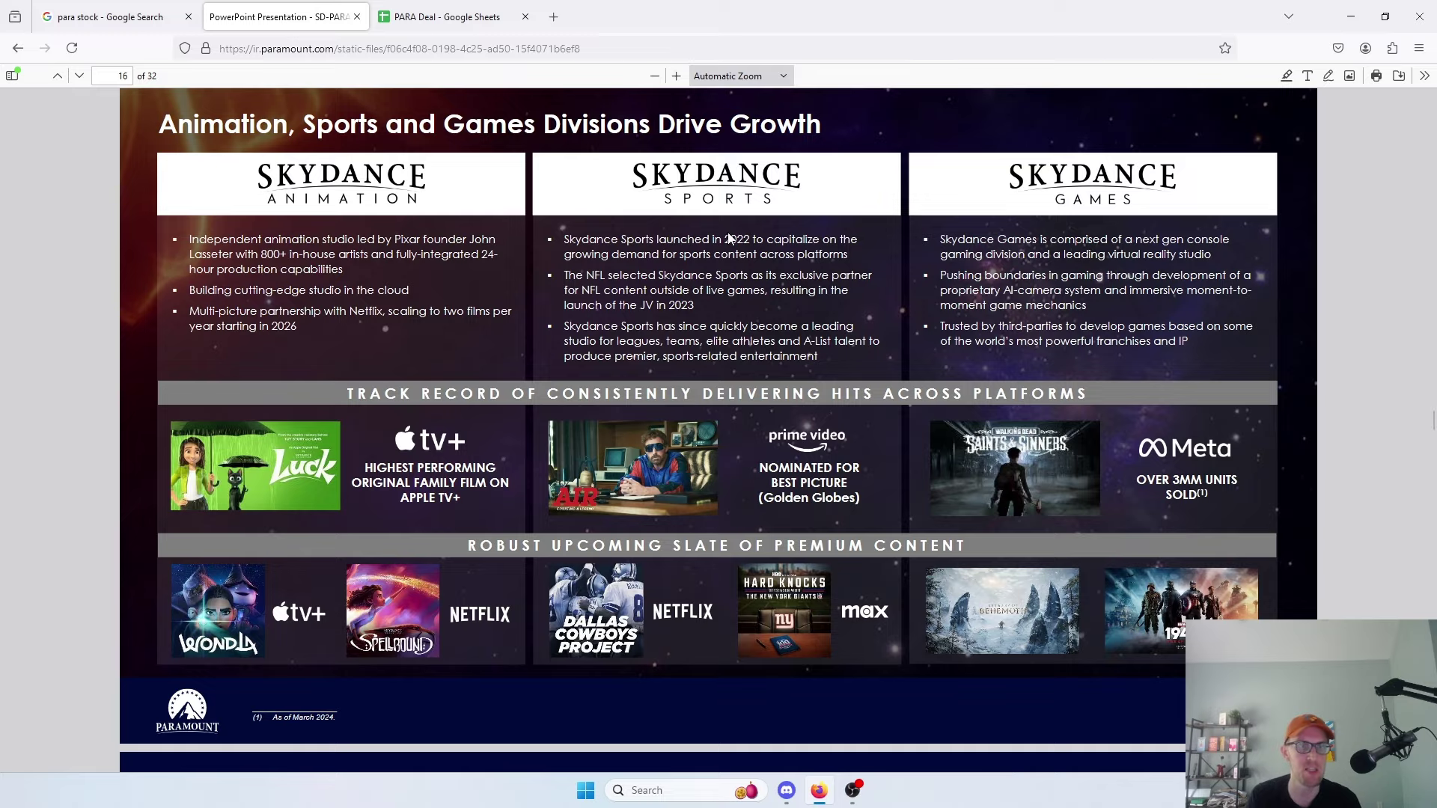
- Review the New Paramount strategy slides on technology transition and cash flow restructuring, continuing to the Detailed Transaction Overview
scroll(726, 234, "down", 20)
scroll(731, 239, "down", 15)
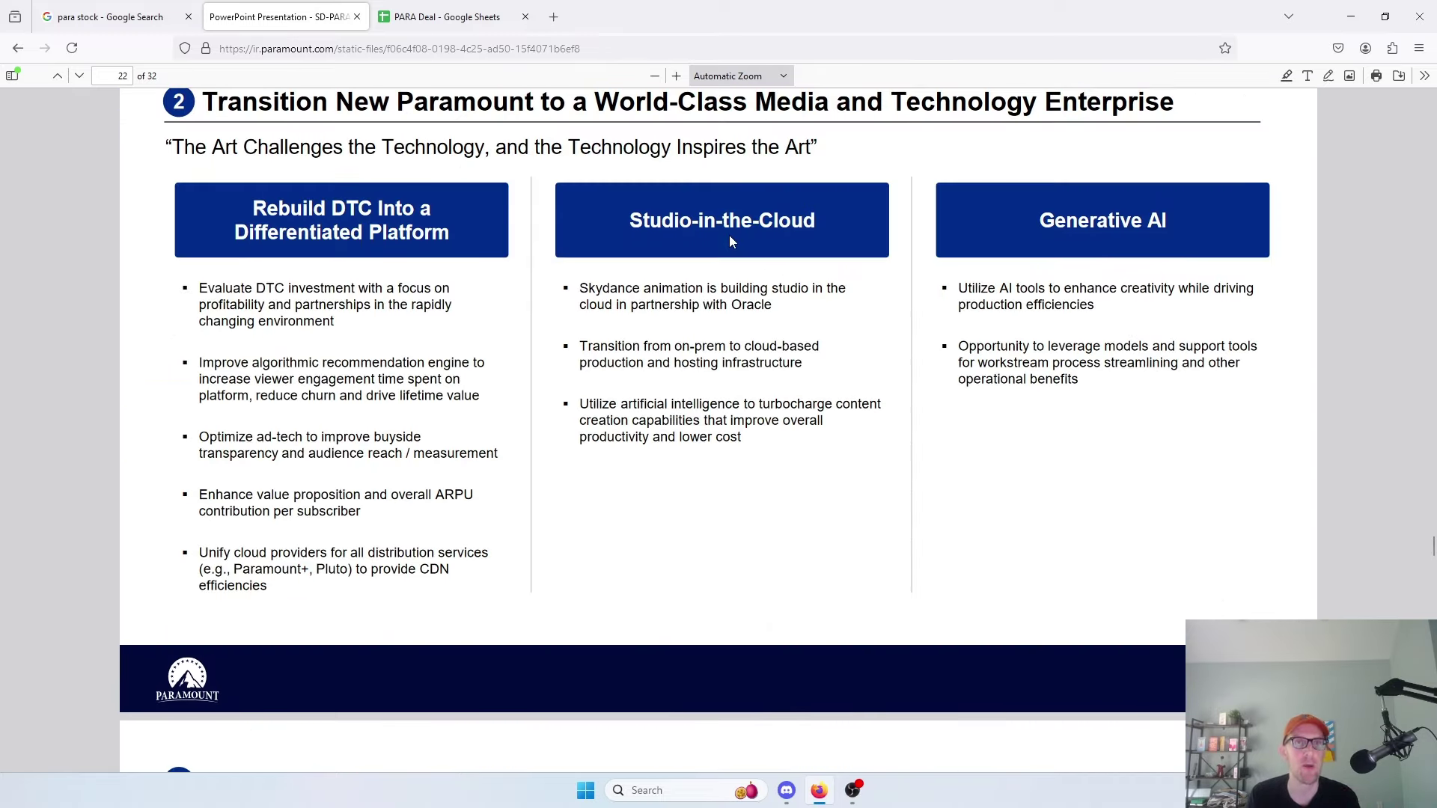
scroll(731, 239, "down", 8)
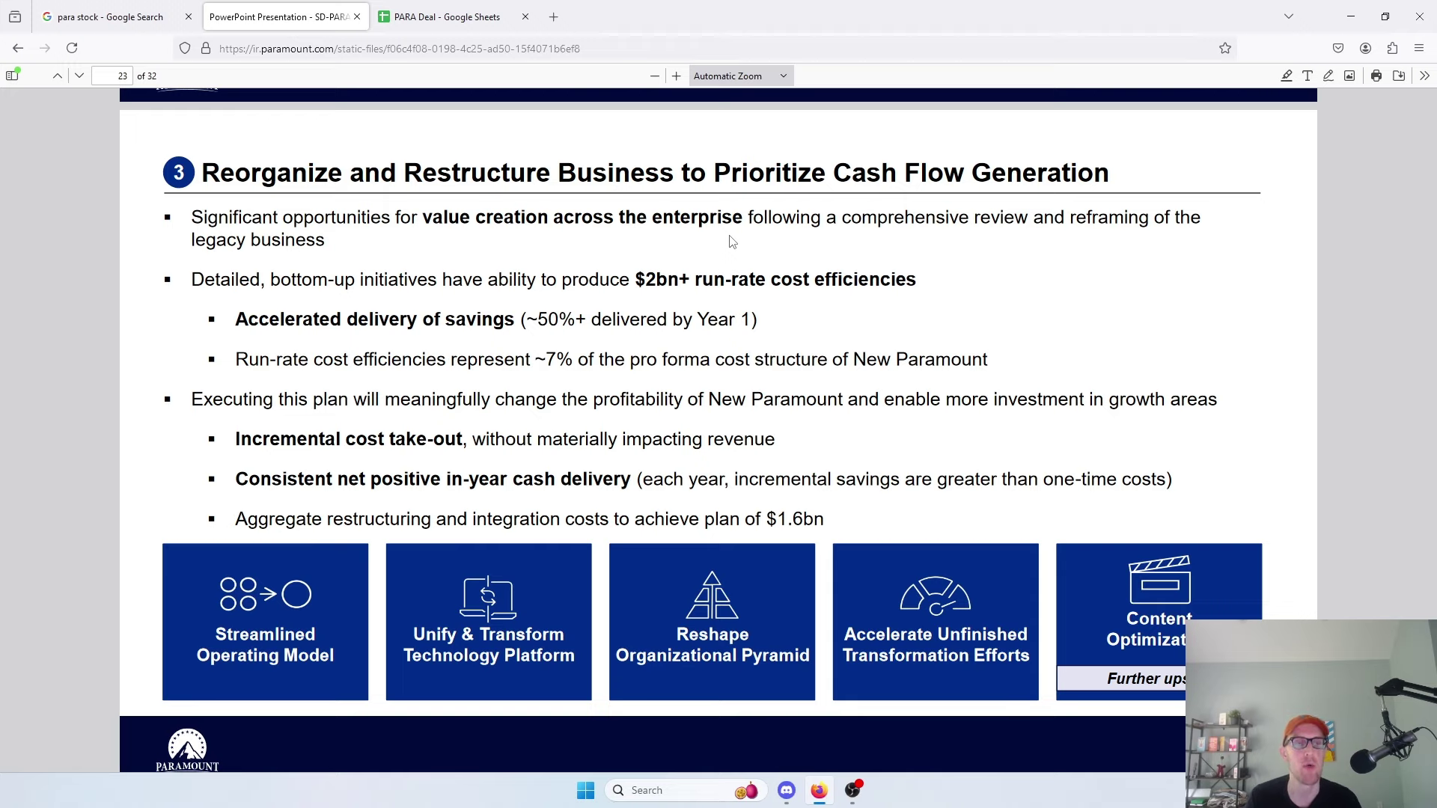
scroll(733, 241, "down", 20)
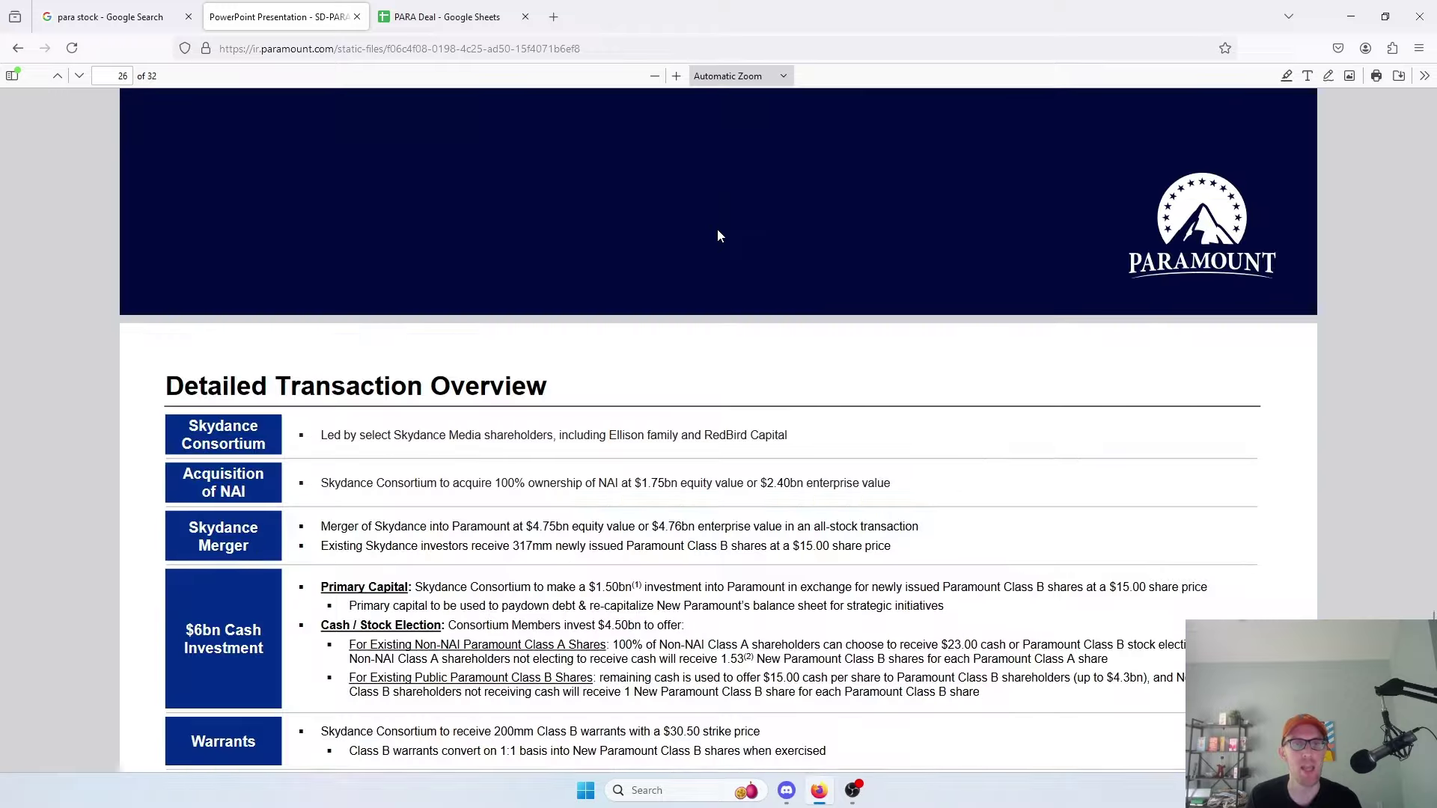
- Examine the Pro Forma Financial Overview, Skydance Media Valuation Overview and New Paramount Valuation Overview slides
scroll(717, 235, "down", 15)
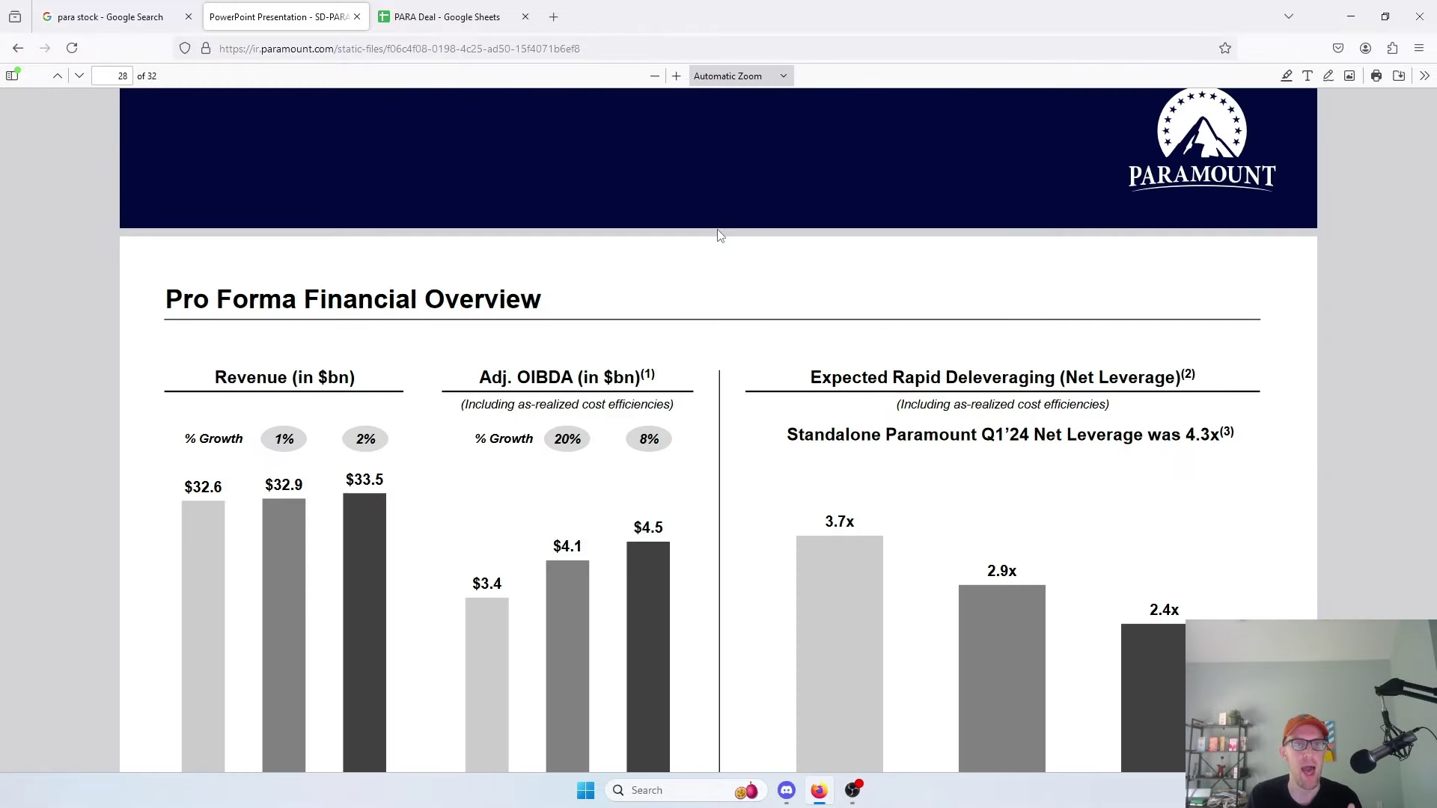
scroll(717, 235, "down", 2)
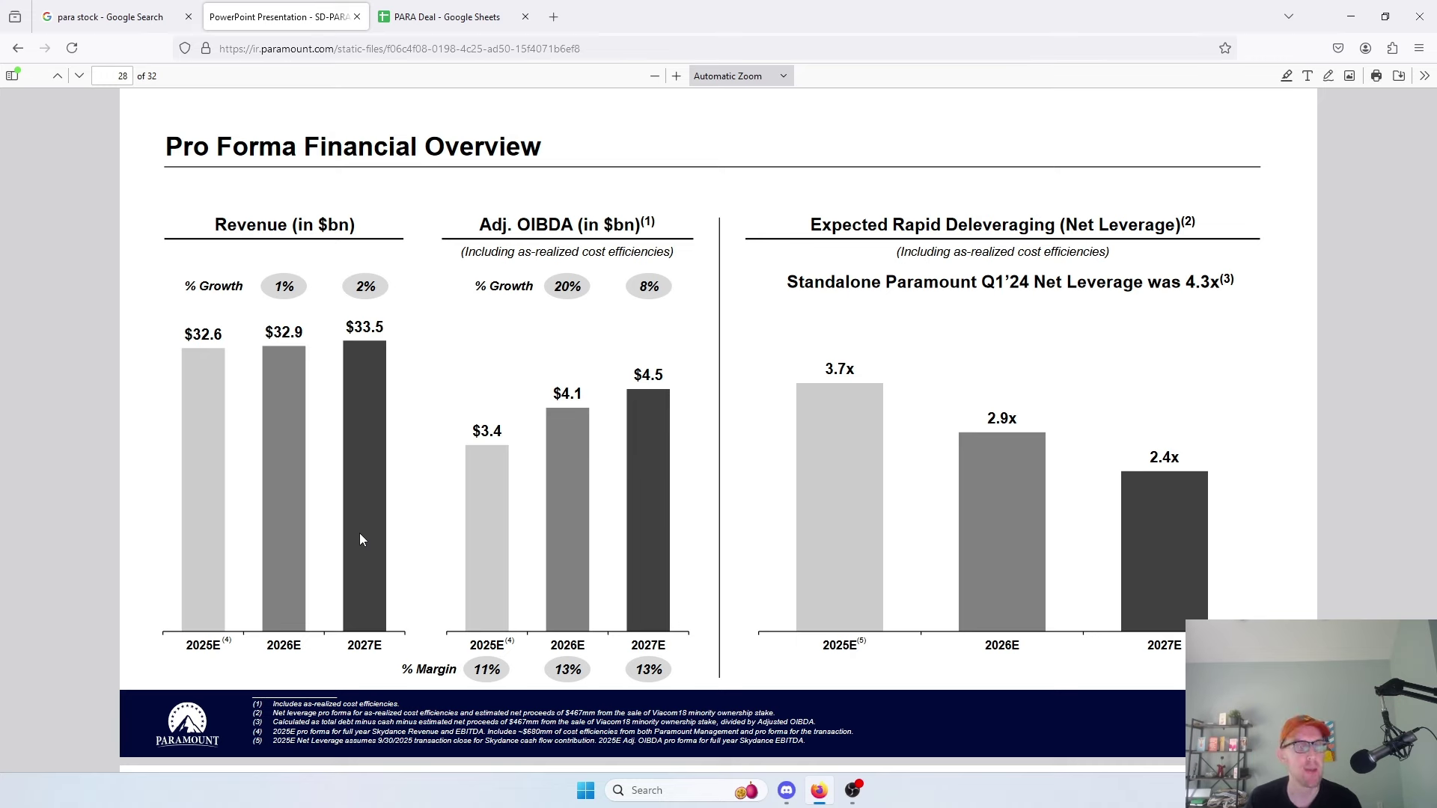
scroll(329, 502, "down", 6)
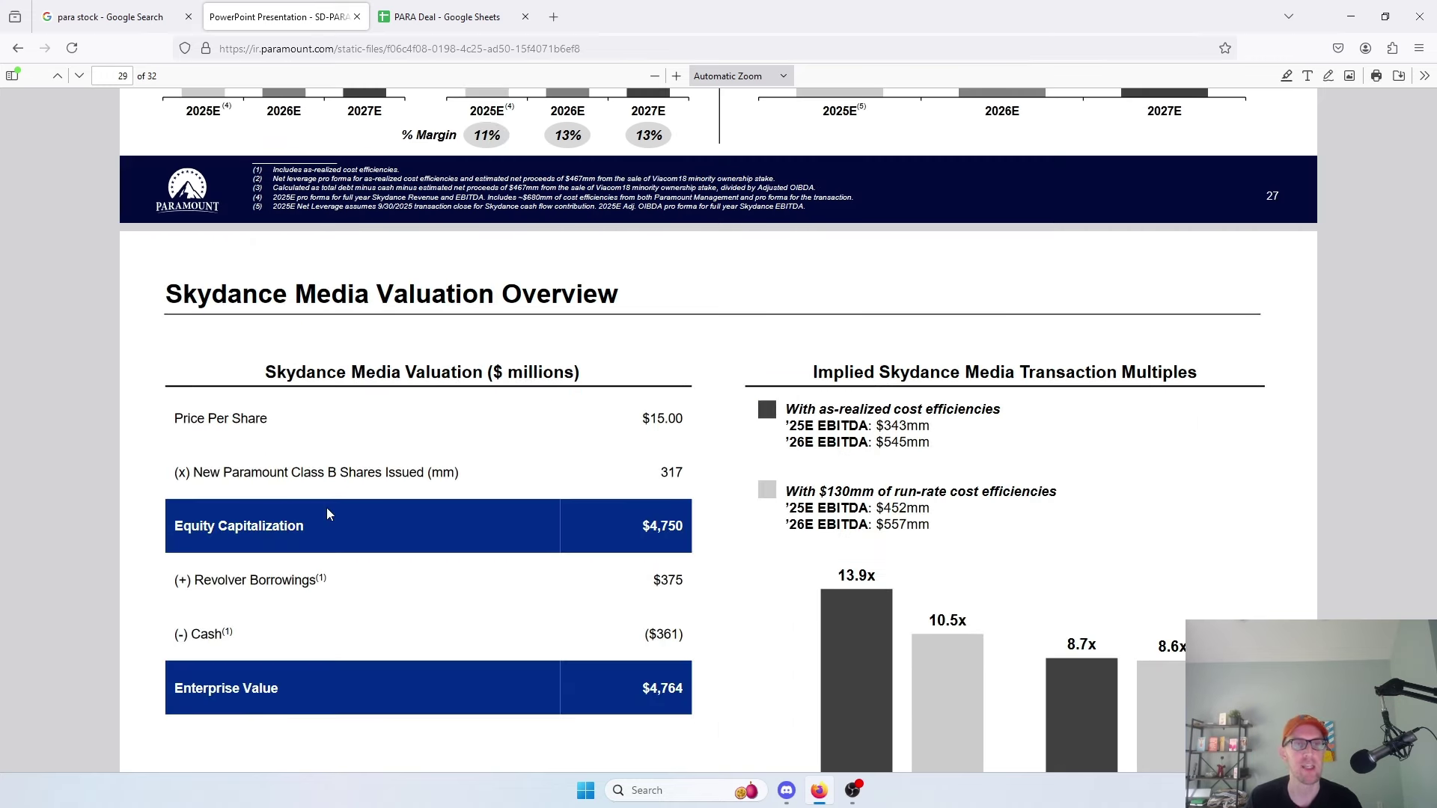
scroll(472, 526, "down", 1)
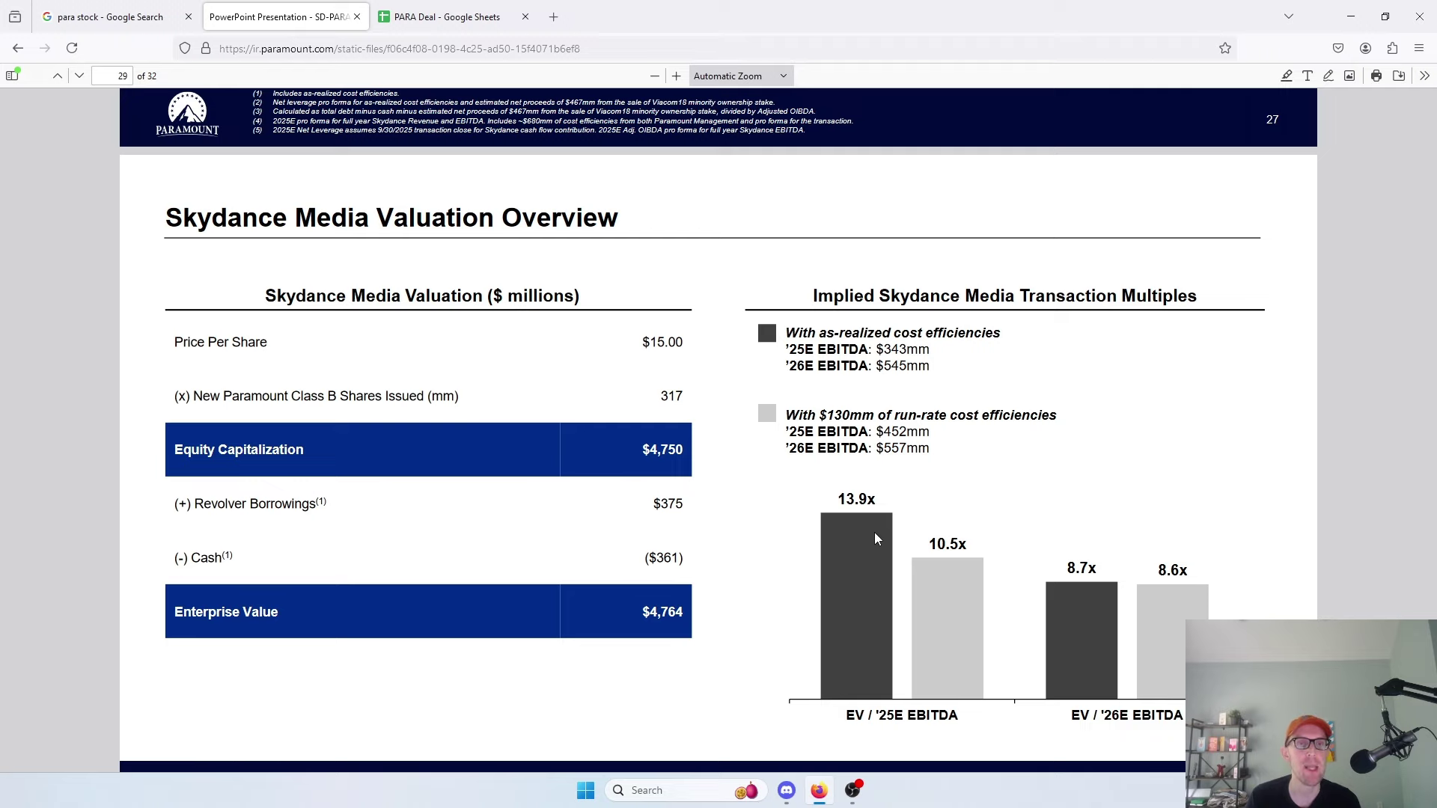
scroll(874, 532, "down", 8)
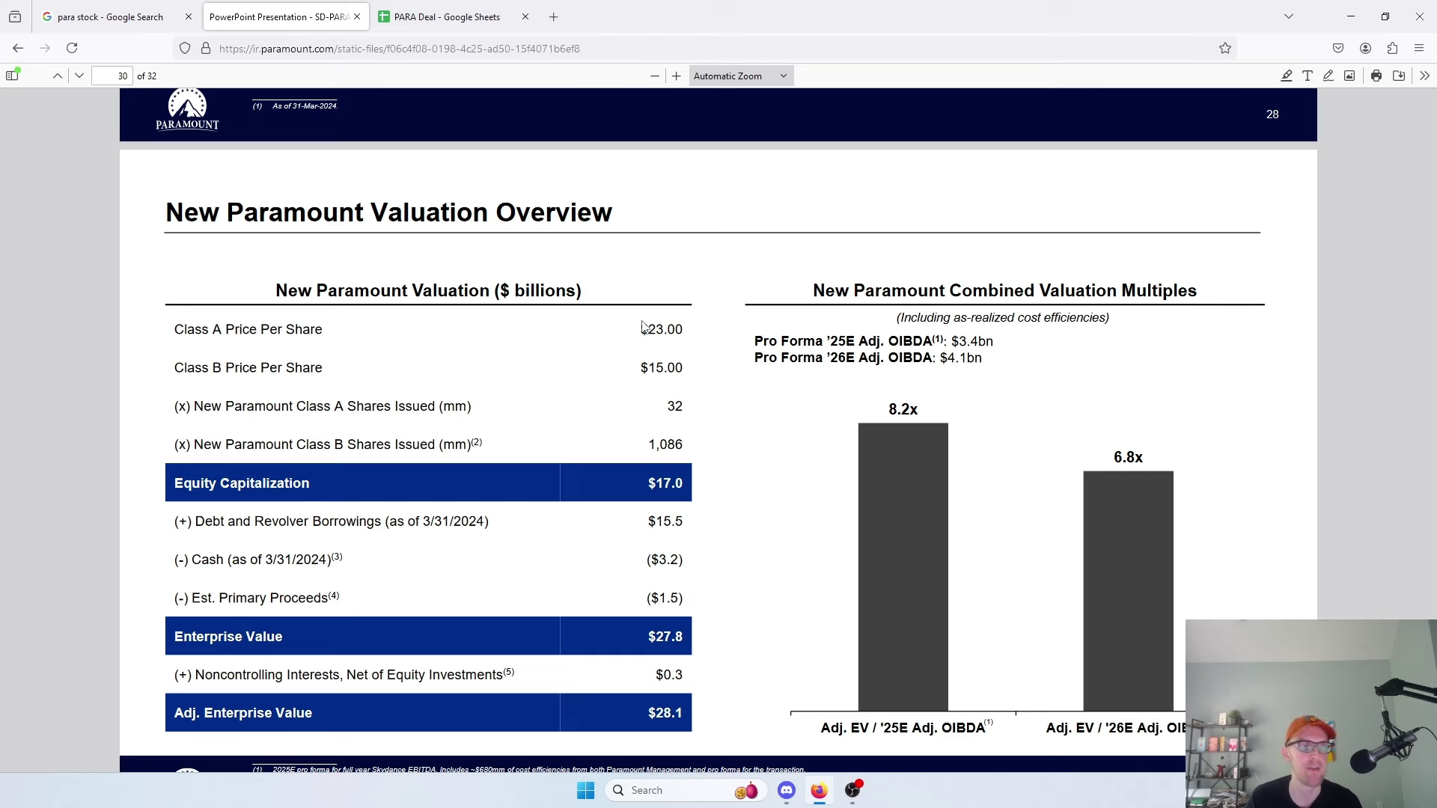
scroll(844, 477, "down", 2)
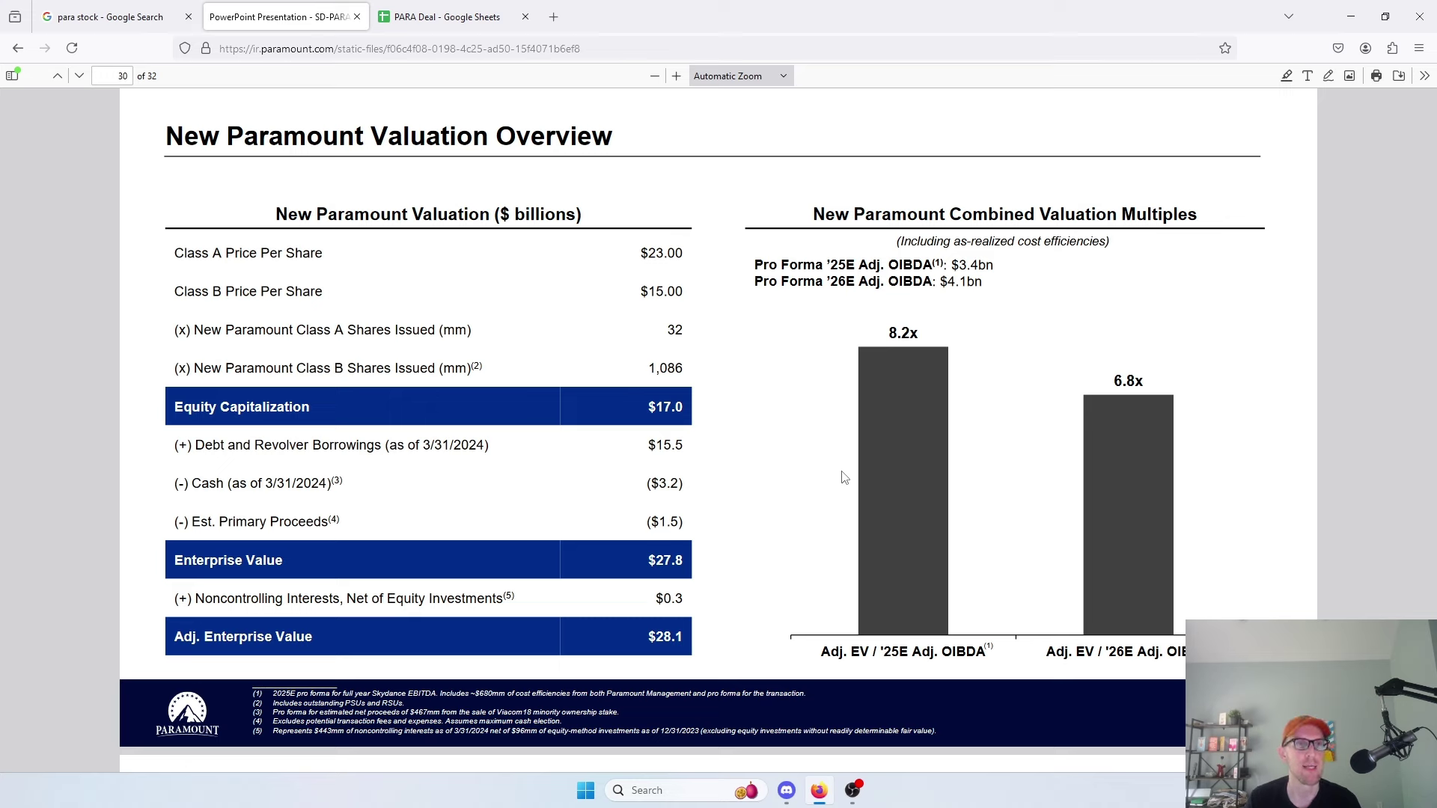
- Switch to the PARA Deal spreadsheet and read the merger terms on the Deal Details sheet
left_click(449, 16)
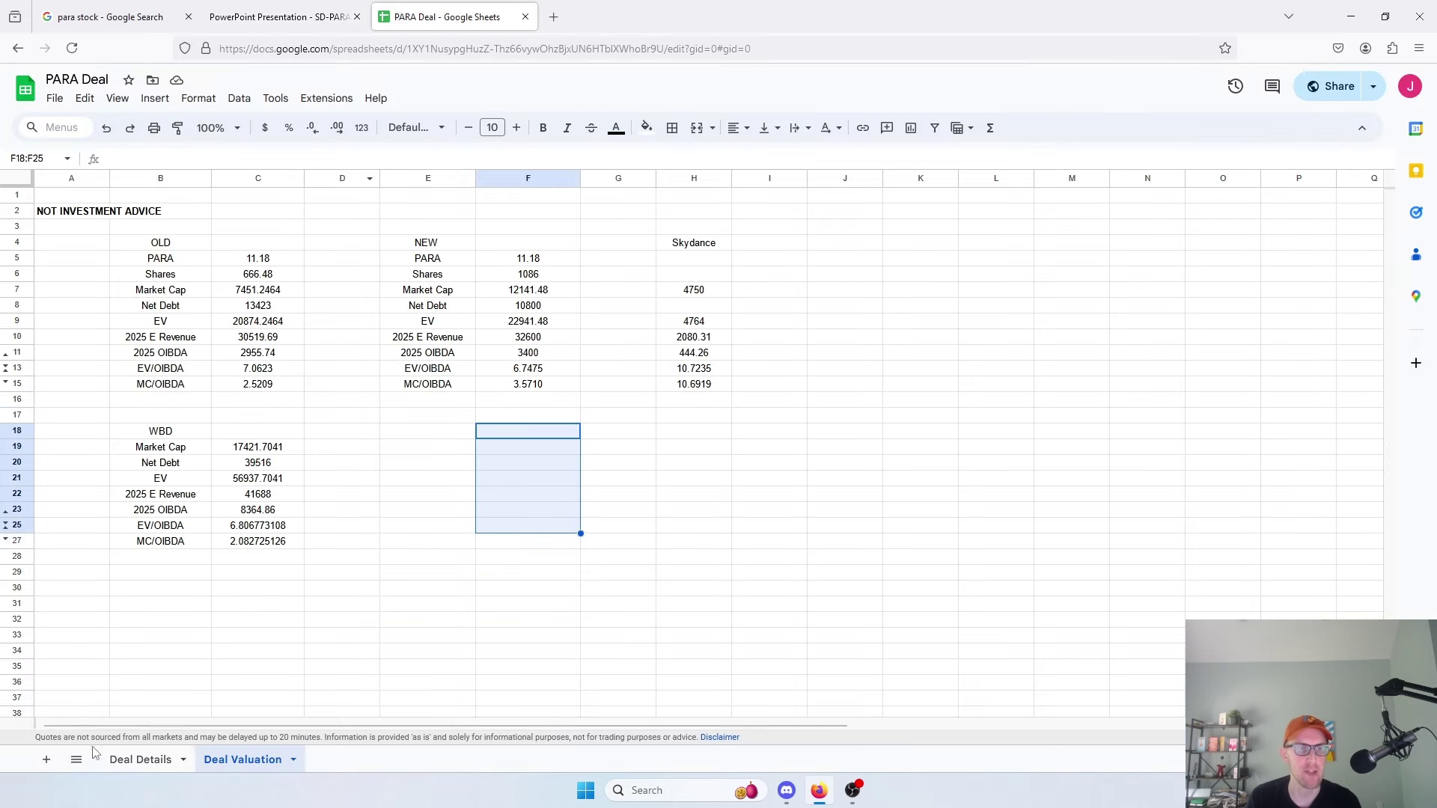
left_click(137, 761)
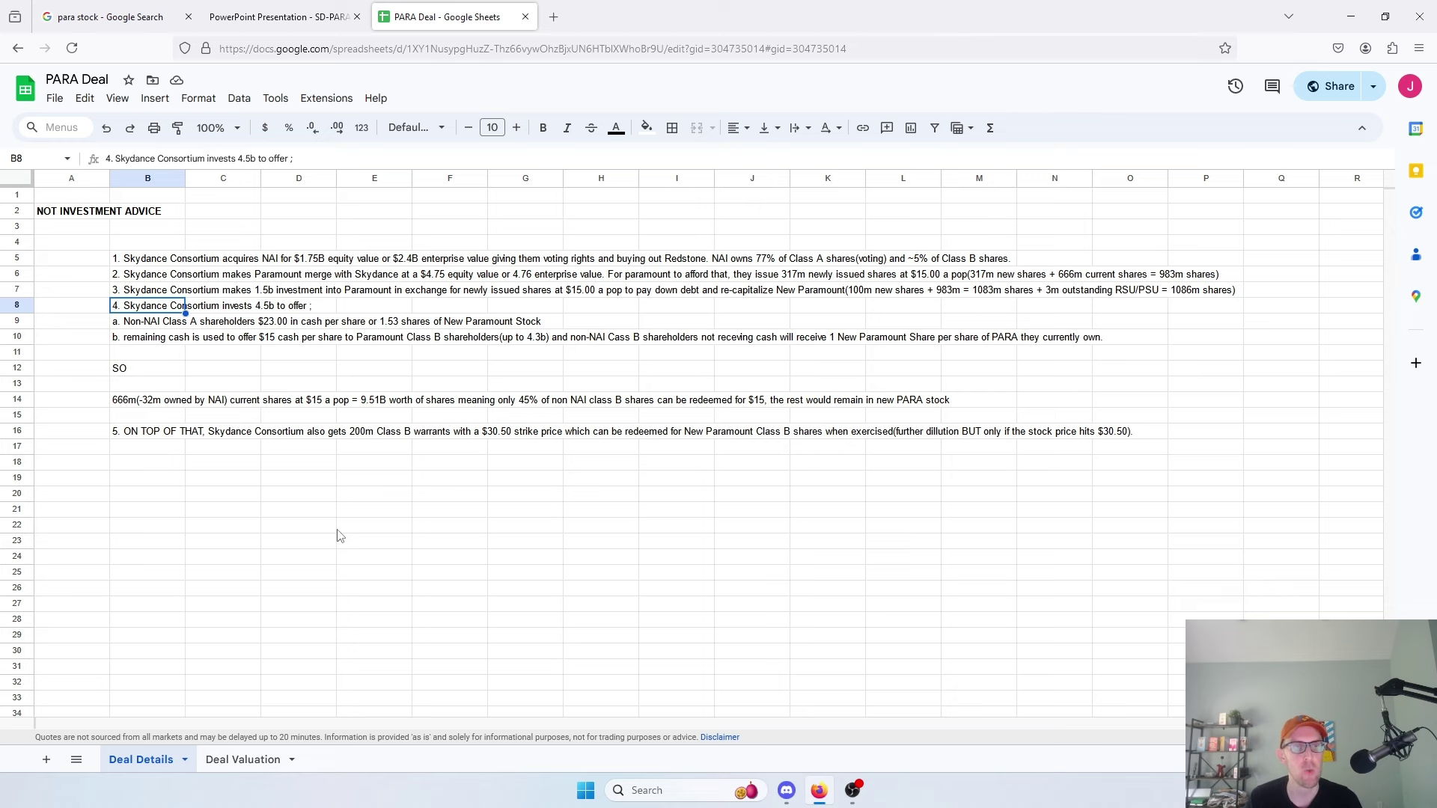
- On the Deal Valuation sheet, inspect the OLD PARA figures from share price through EV/OIBDA and MC/OIBDA
left_click(242, 760)
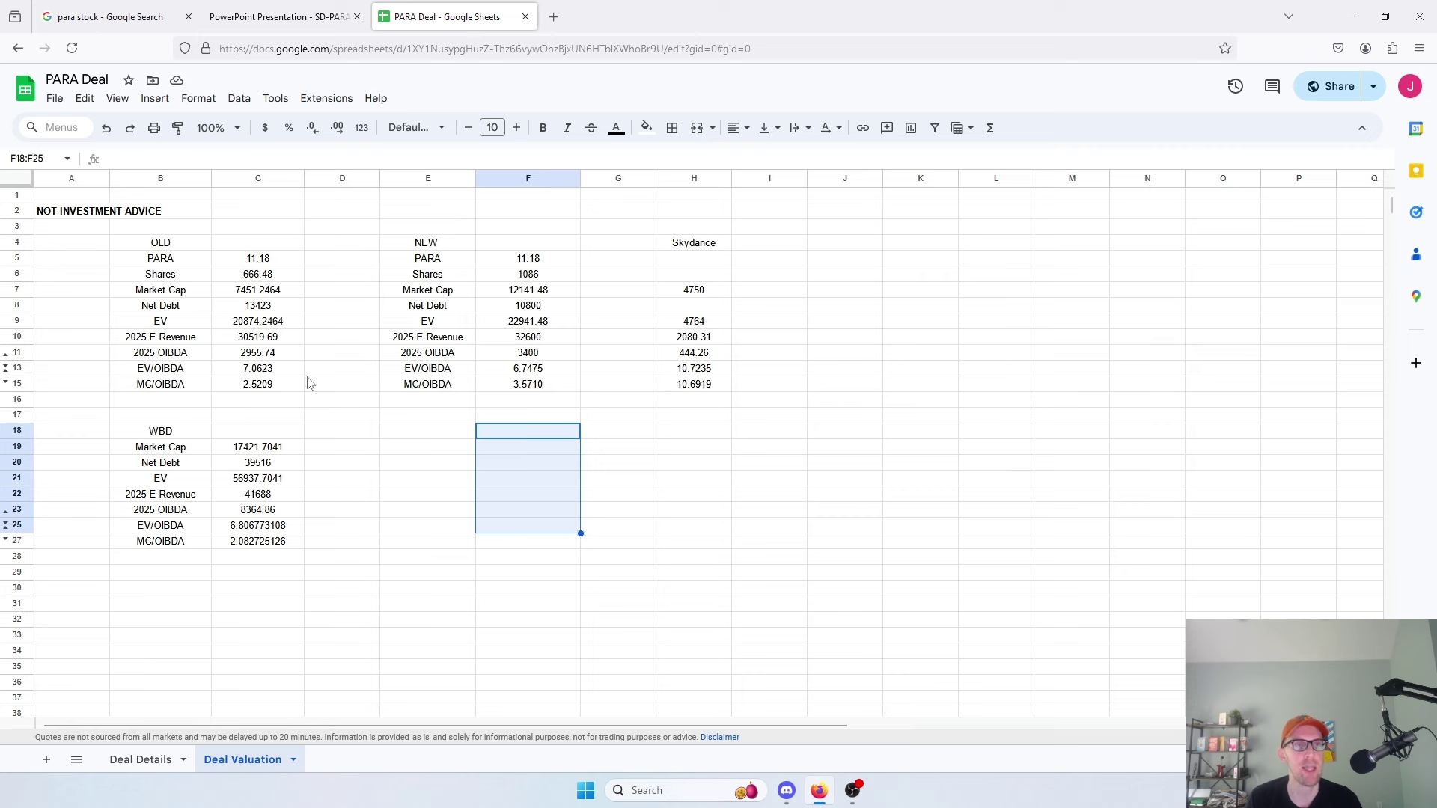
left_click(258, 262)
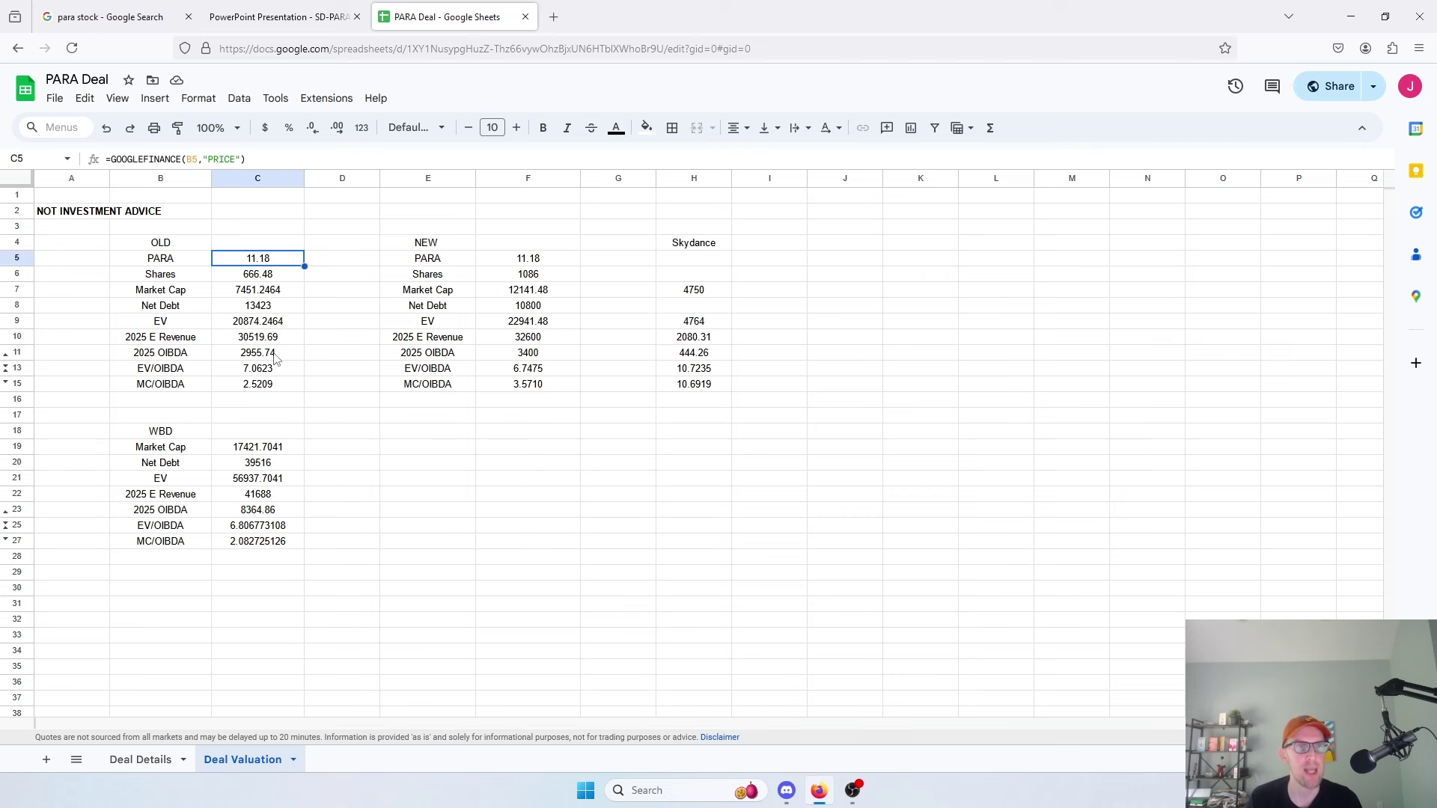
key("Down")
key("Down")
key("Down")
key("Down")
key("Down")
key("Down")
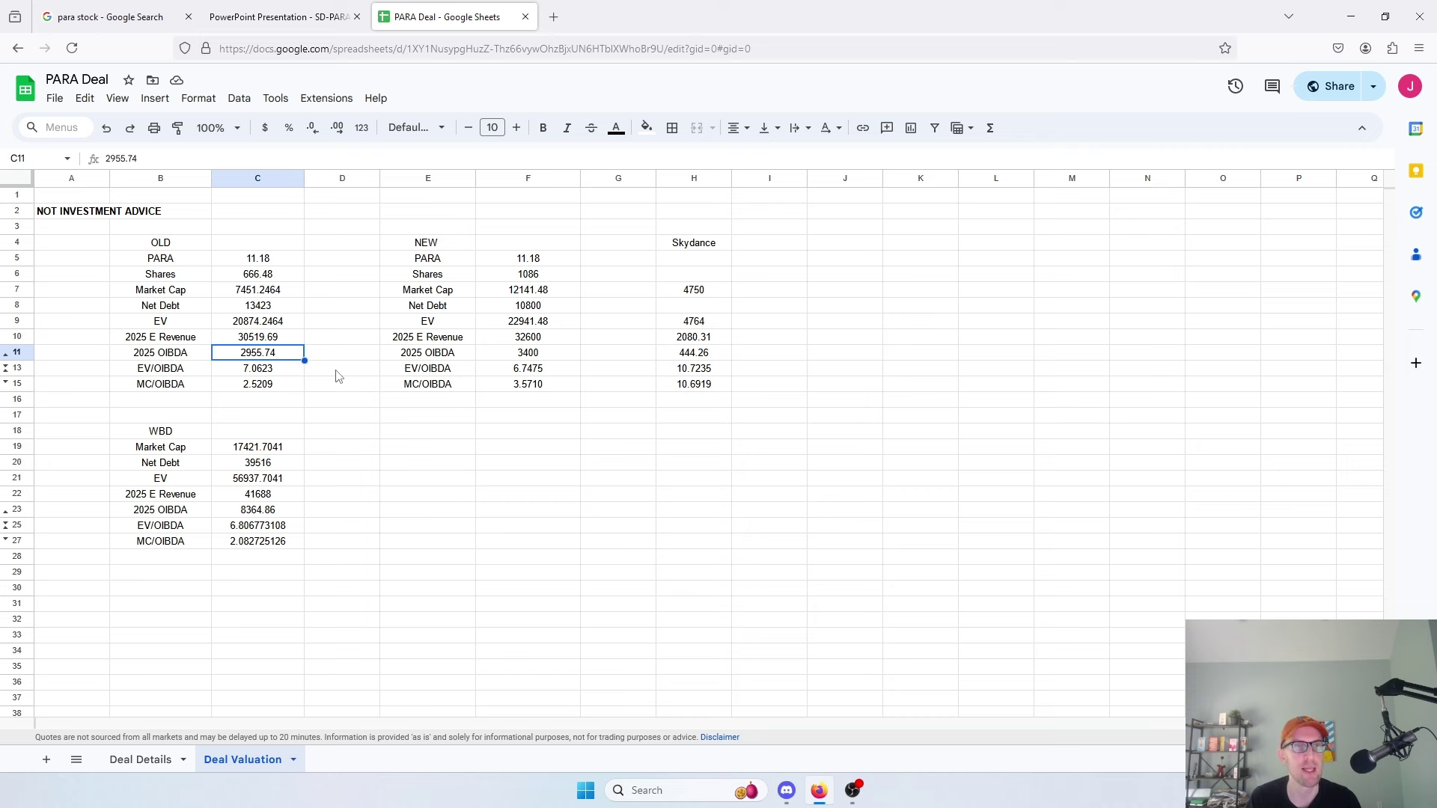
key("Down")
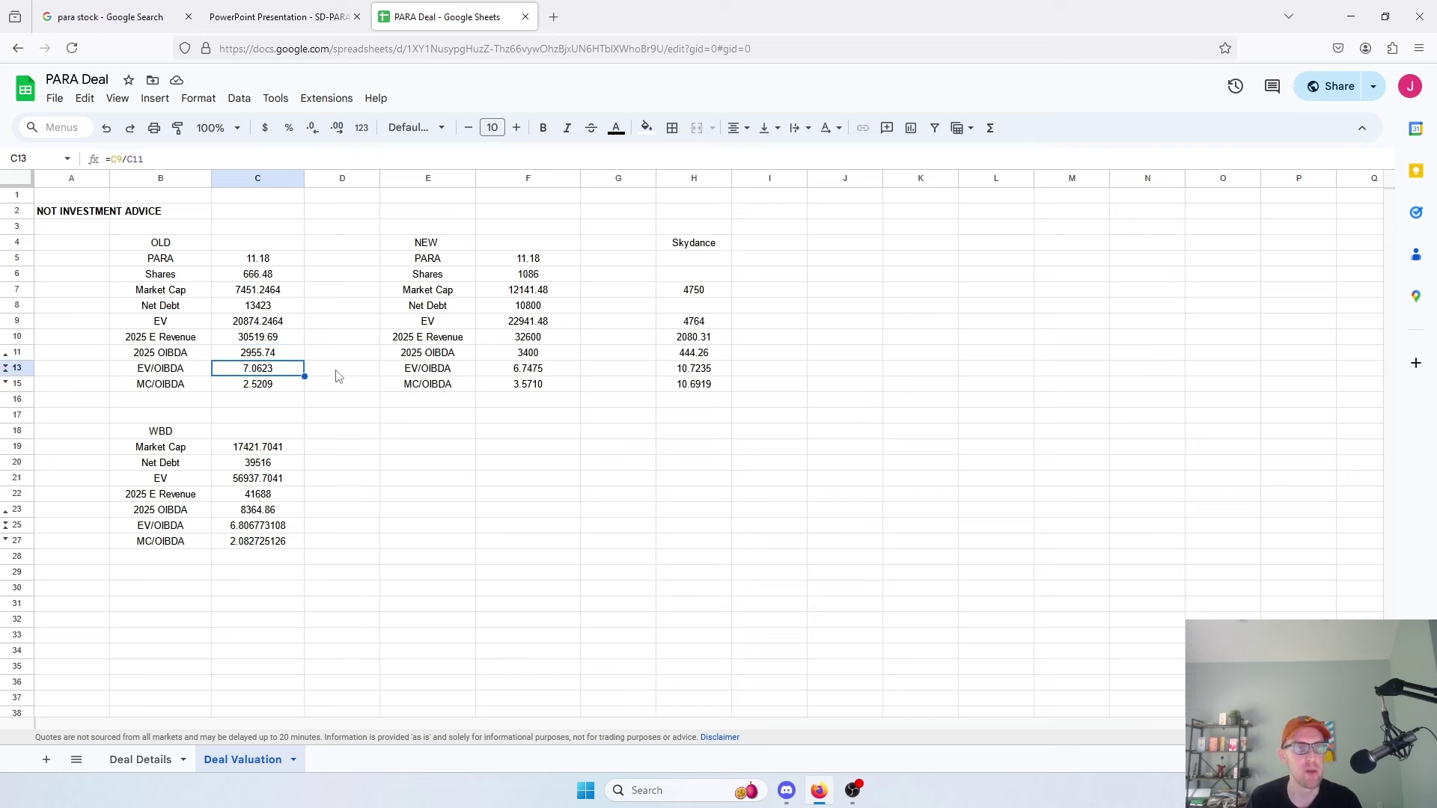
key("Down")
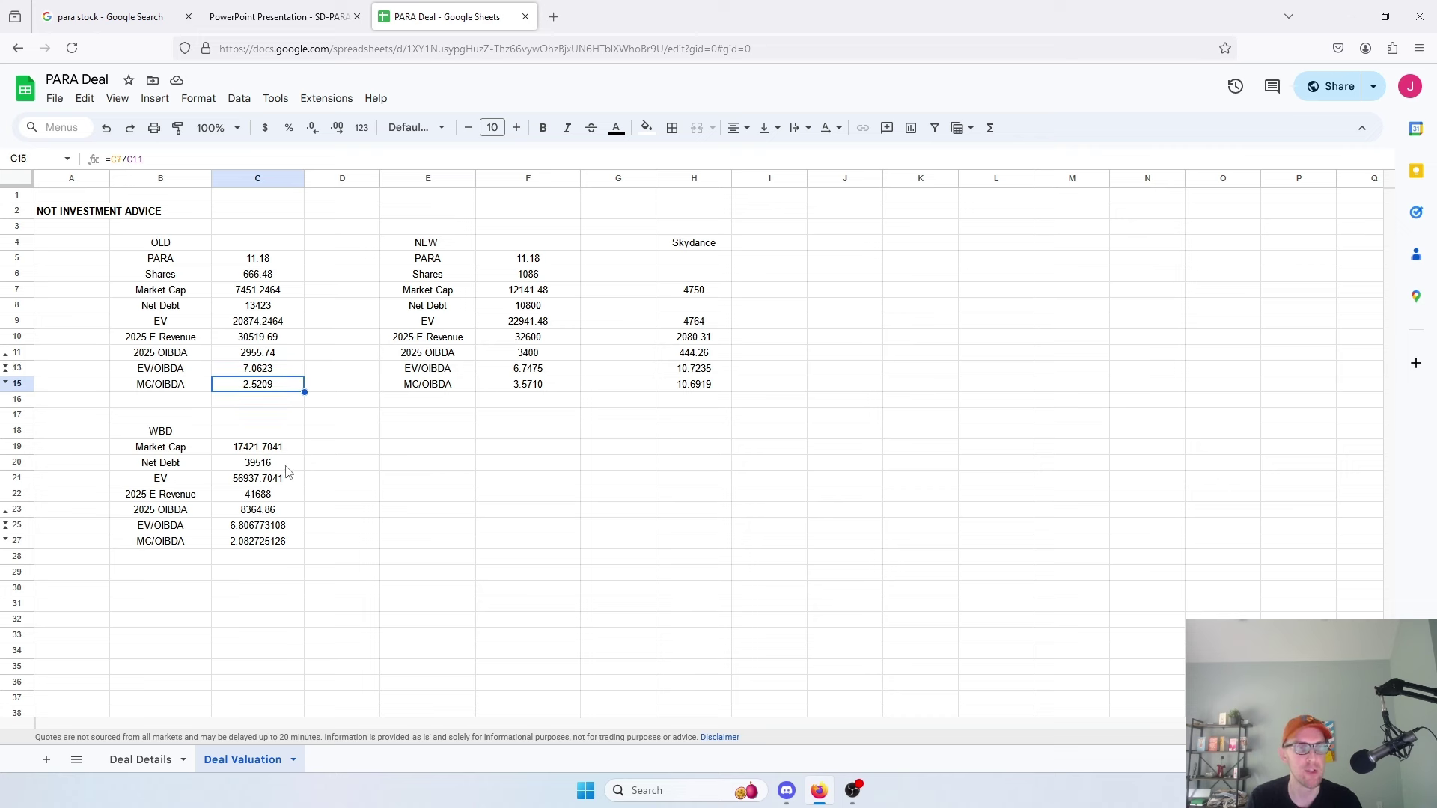
- Inspect WBD's EV/OIBDA and MC/OIBDA formulas and its 2025 OIBDA calculation
left_click(244, 528)
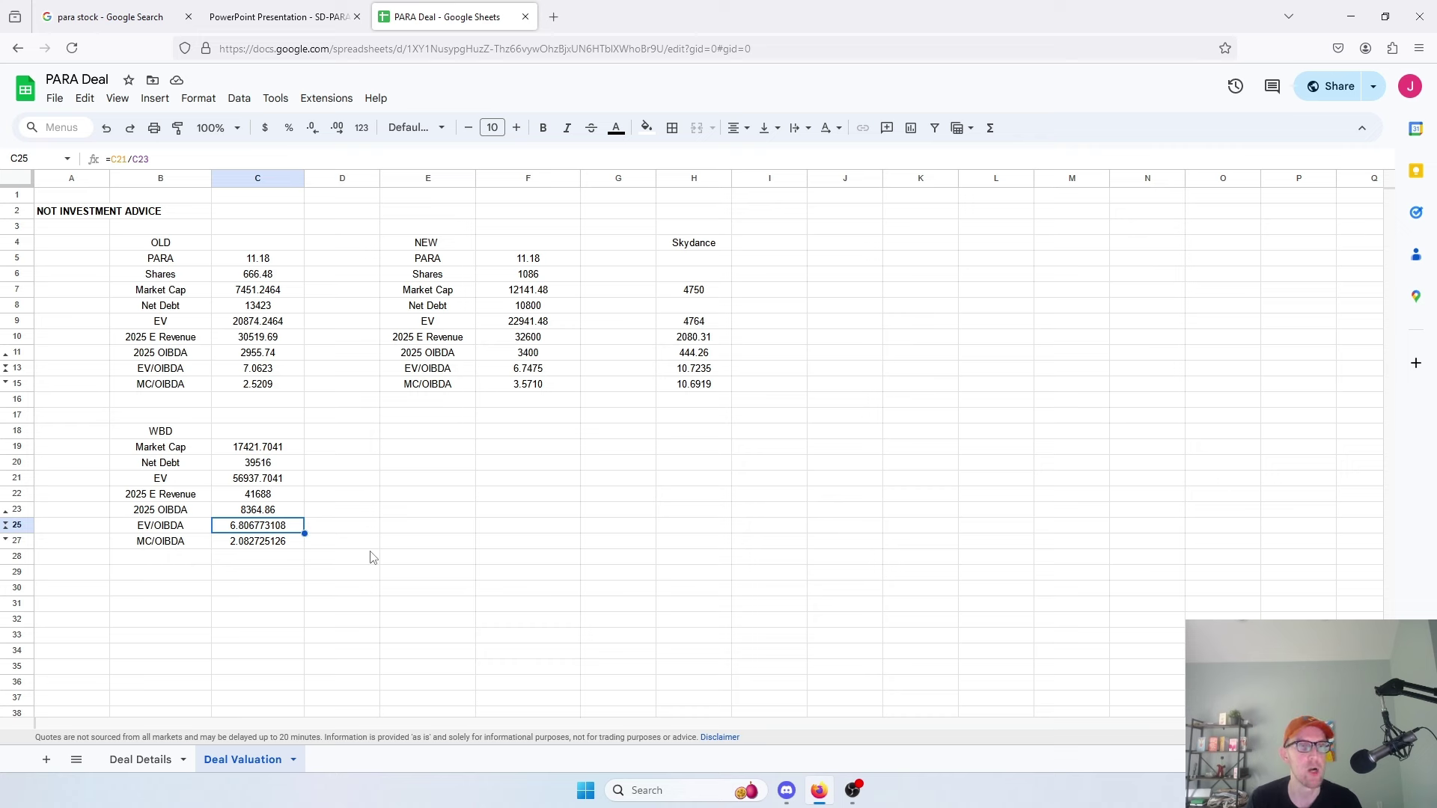
key("Down")
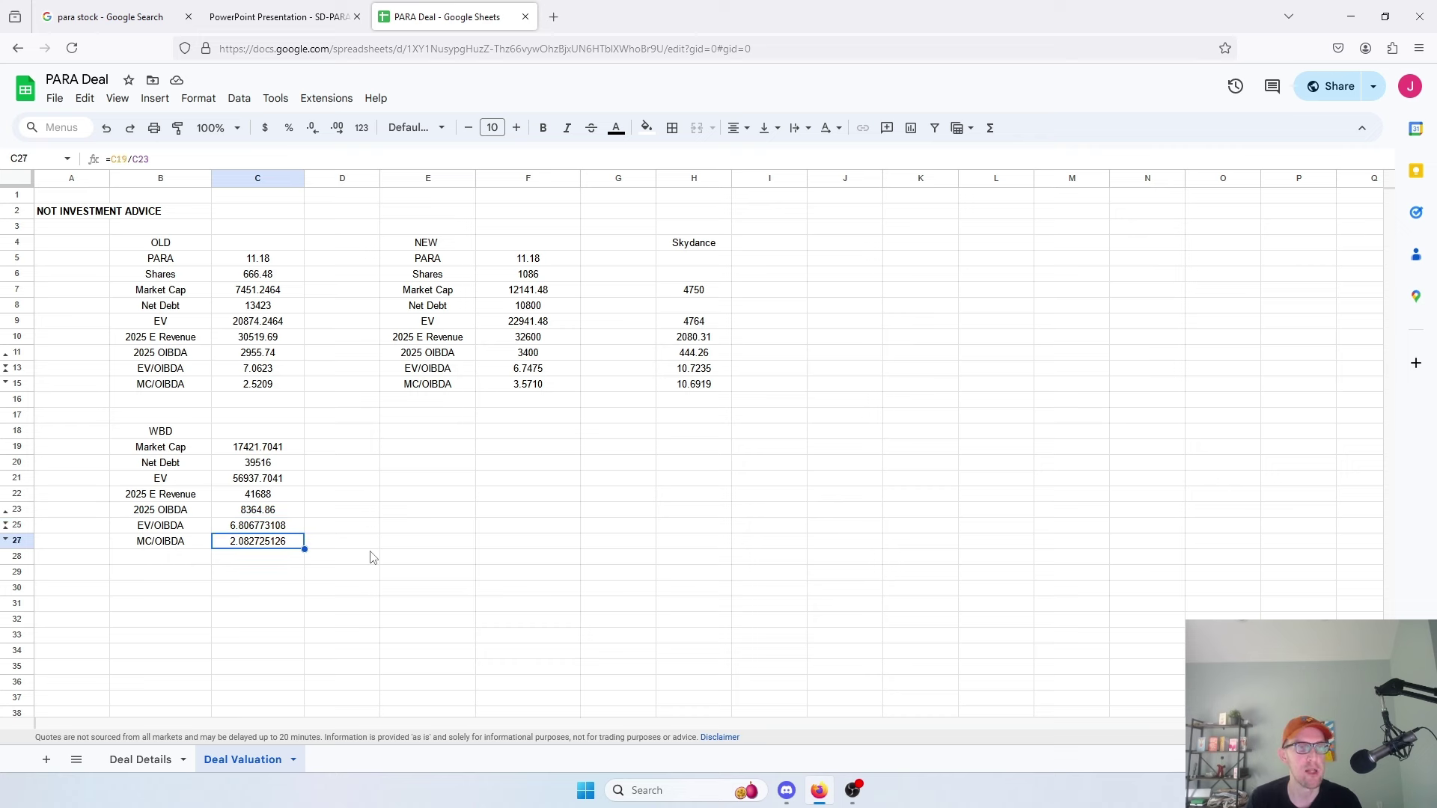
key("Up")
key("Up")
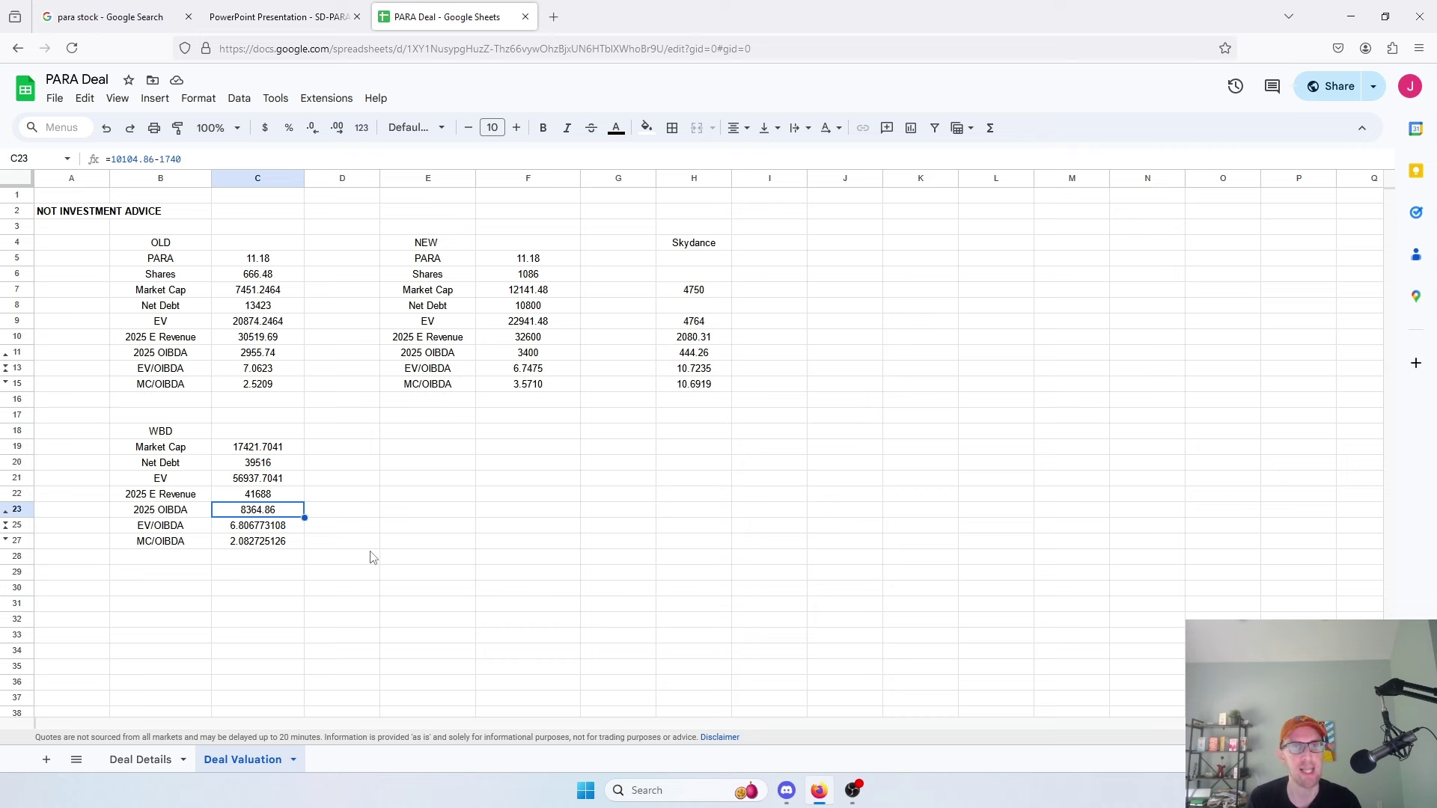
- Inspect the NEW PARA price, share count and market cap, comparing the share count with the OLD column
left_click(536, 262)
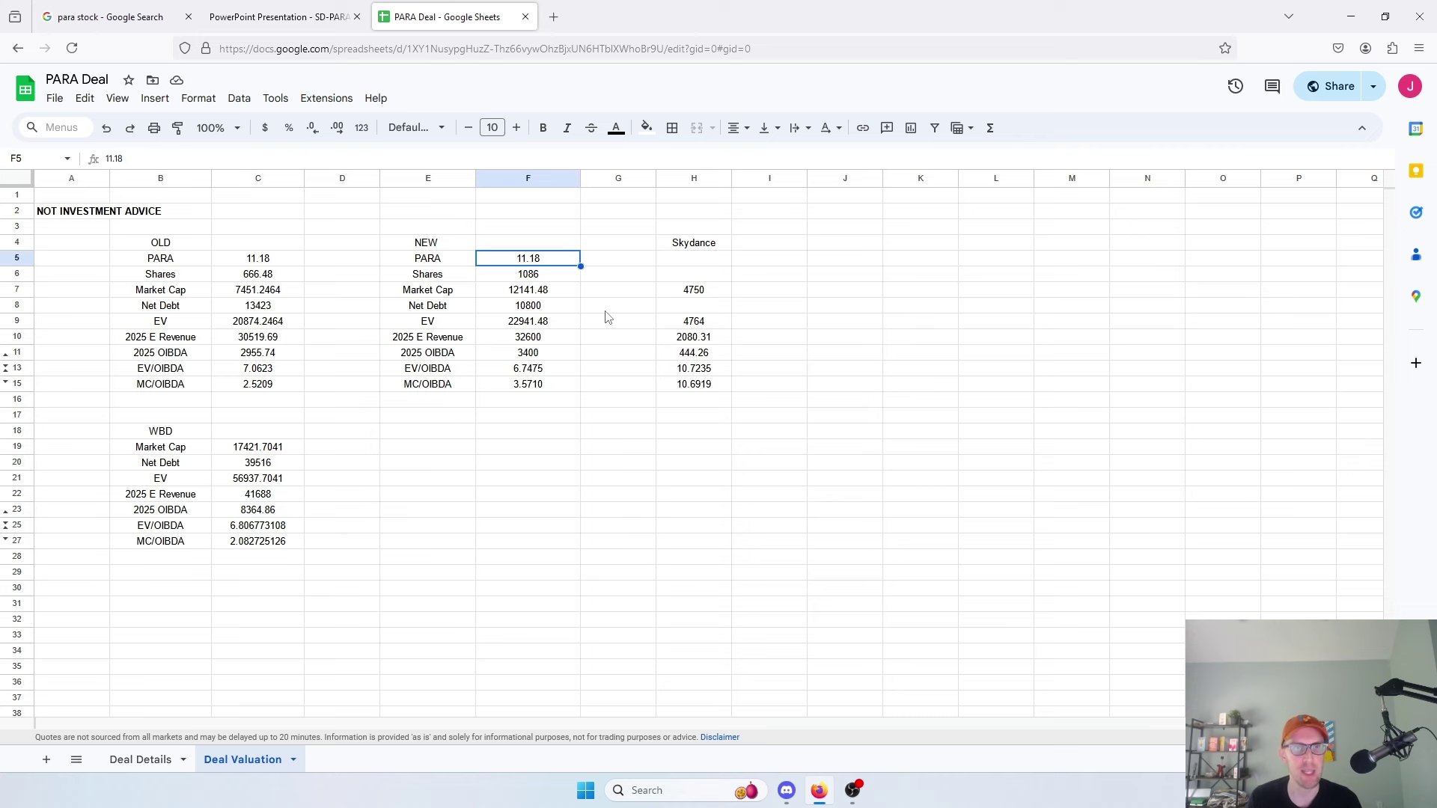
key("Down")
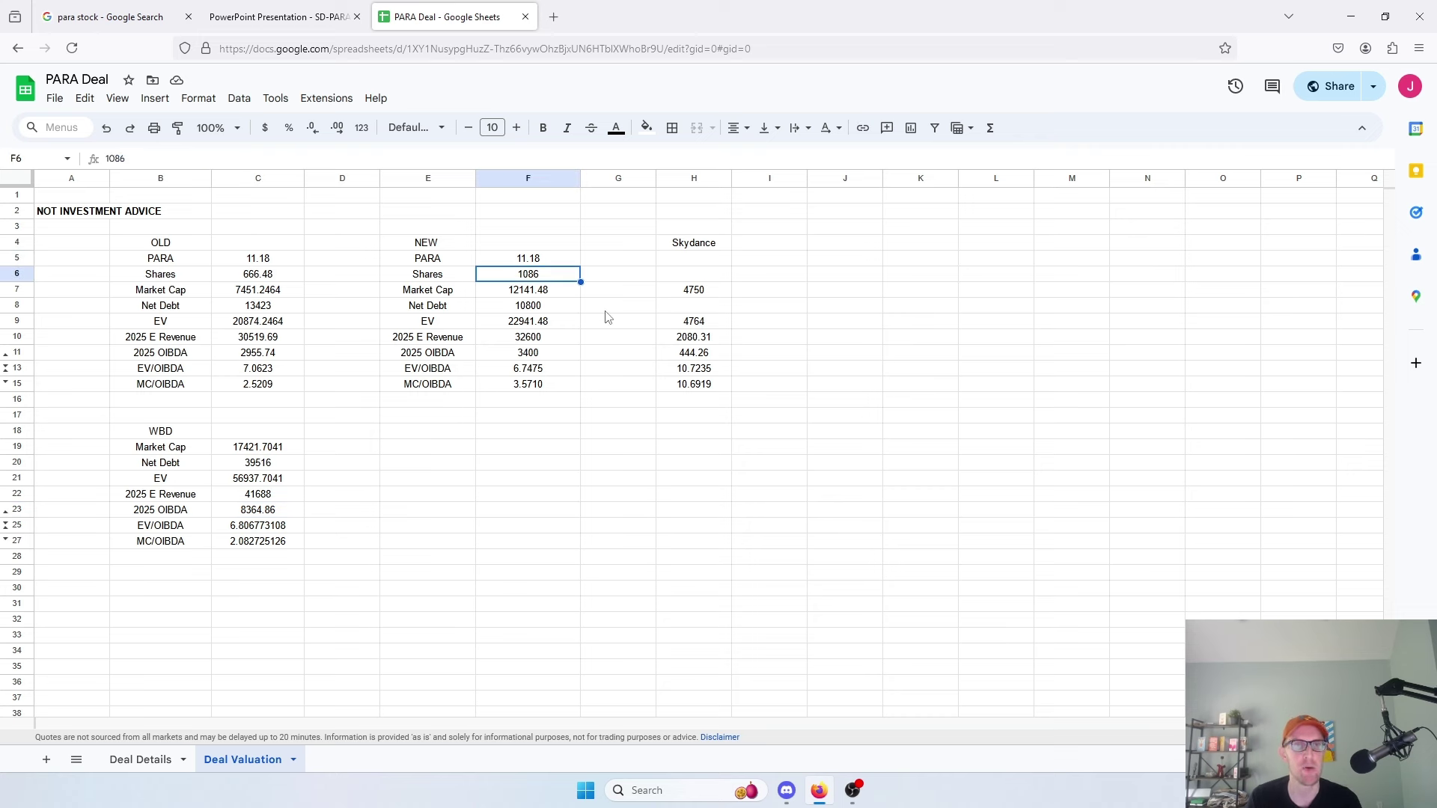
key("Left")
key("Left")
key("Left")
key("Right")
key("Right")
key("Right")
key("Down")
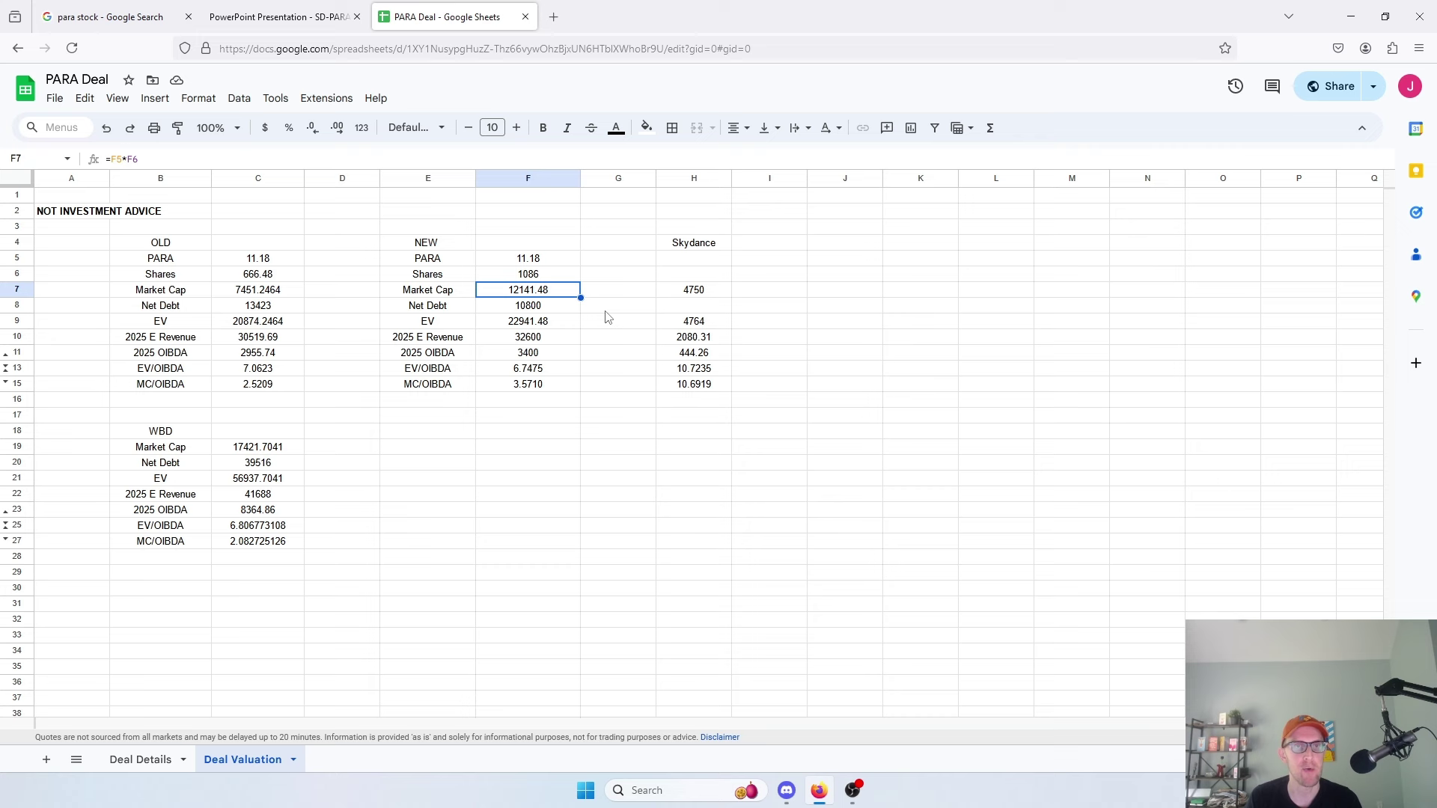
- Inspect the NEW PARA figures from net debt through the EV/OIBDA and MC/OIBDA ratios
key("Down")
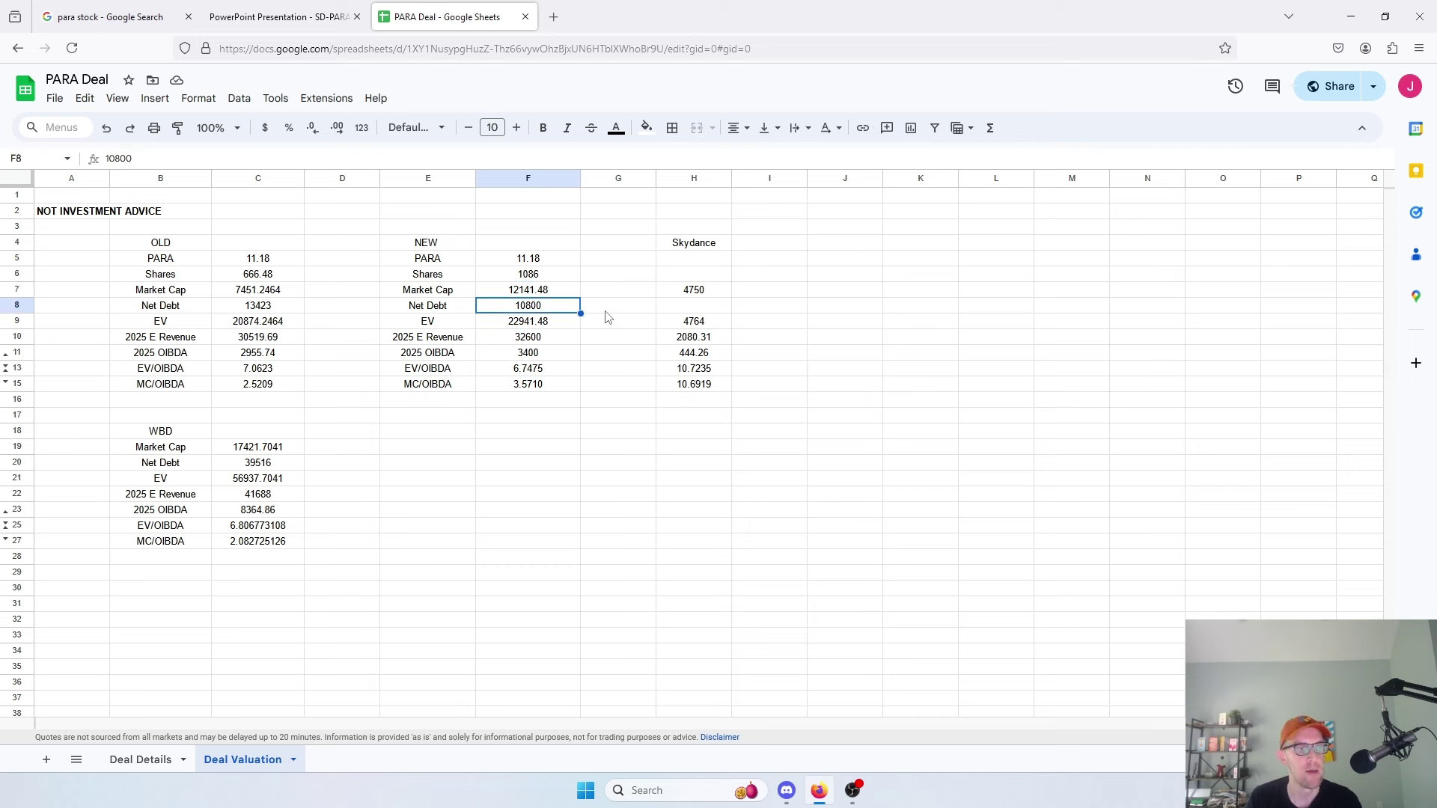
key("Down")
key("Down")
key("Down")
key("Down")
key("Down")
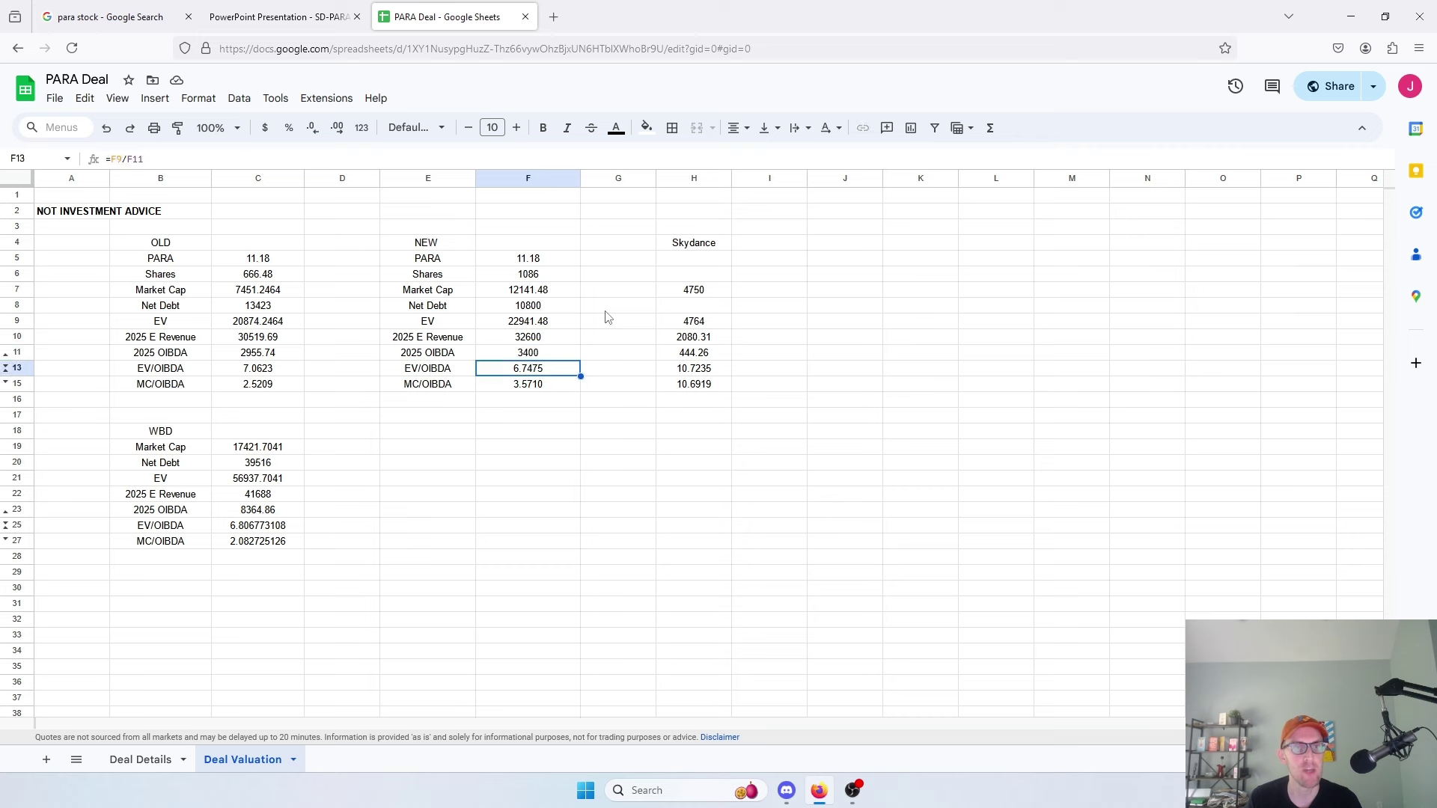
key("Up")
key("Down")
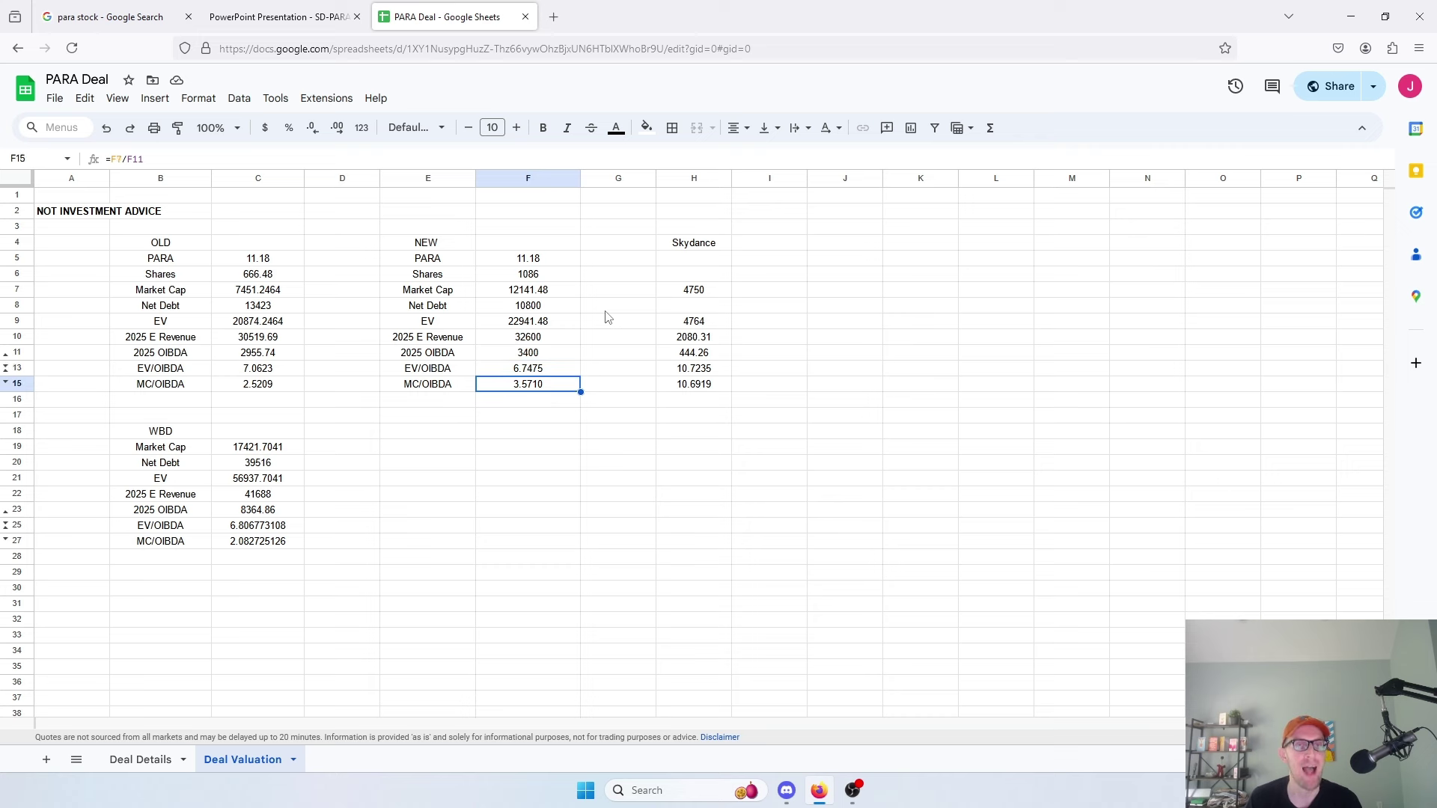
- Compare the OLD PARA MC/OIBDA ratio with the WBD figures, returning to the NEW PARA MC/OIBDA ratio
key("Left")
key("Left")
key("Left")
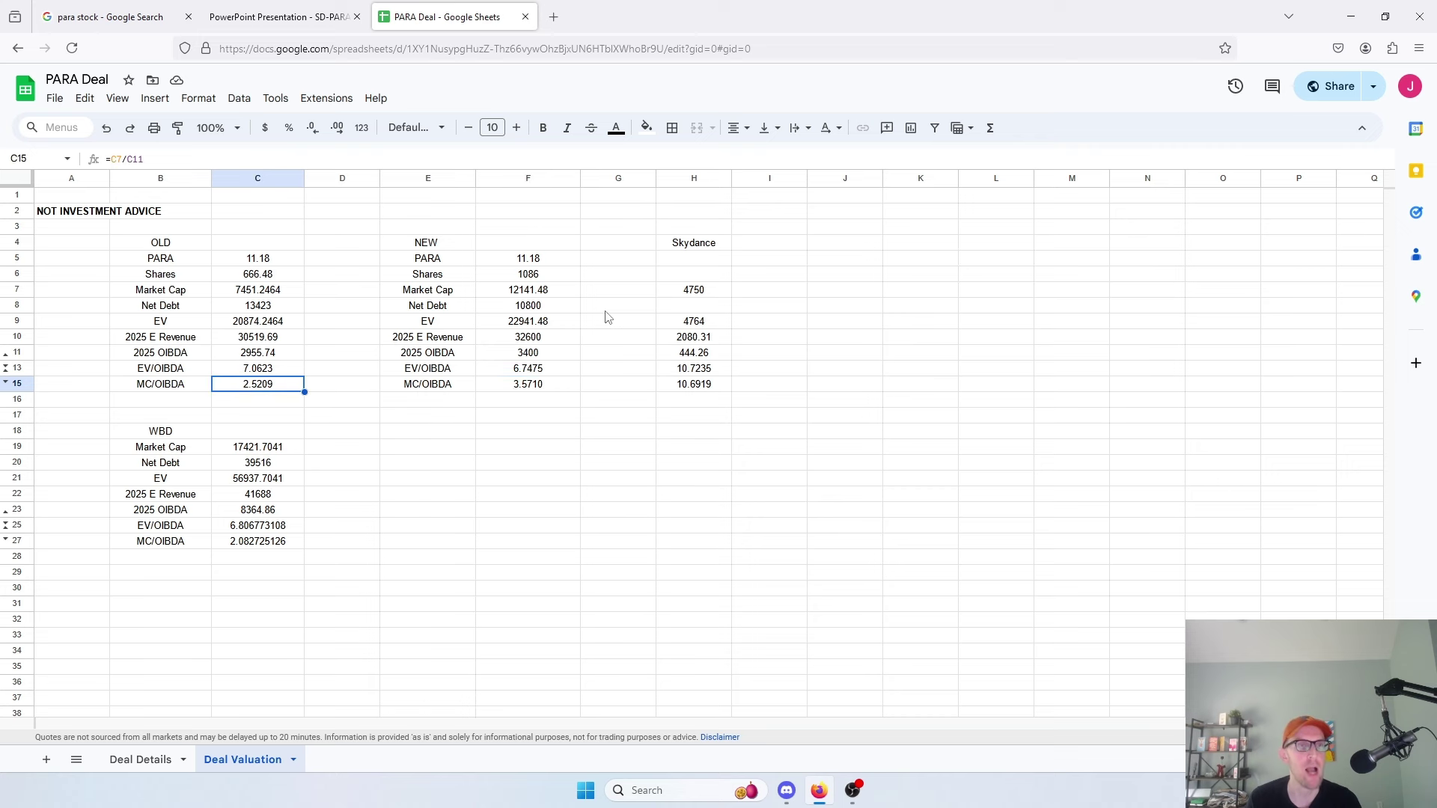
key("Down")
key("Down")
key("Down")
key("Down")
key("Down")
key("Down")
key("Down")
key("Down")
key("Down")
key("Down")
key("Up")
key("Up")
key("Up")
key("Up")
key("Up")
key("Up")
key("Up")
key("Up")
key("Up")
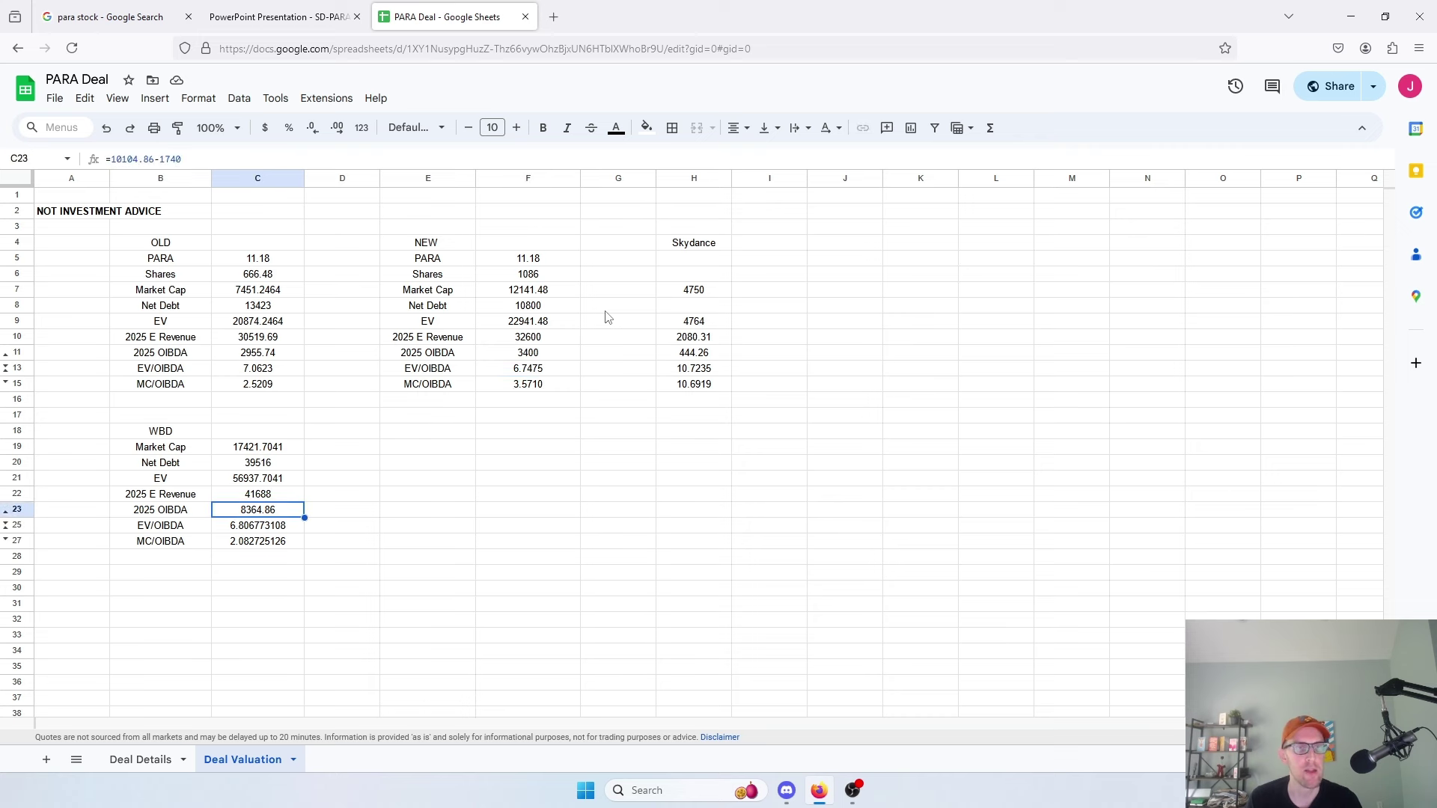
key("Up")
key("Right")
key("Right")
key("Right")
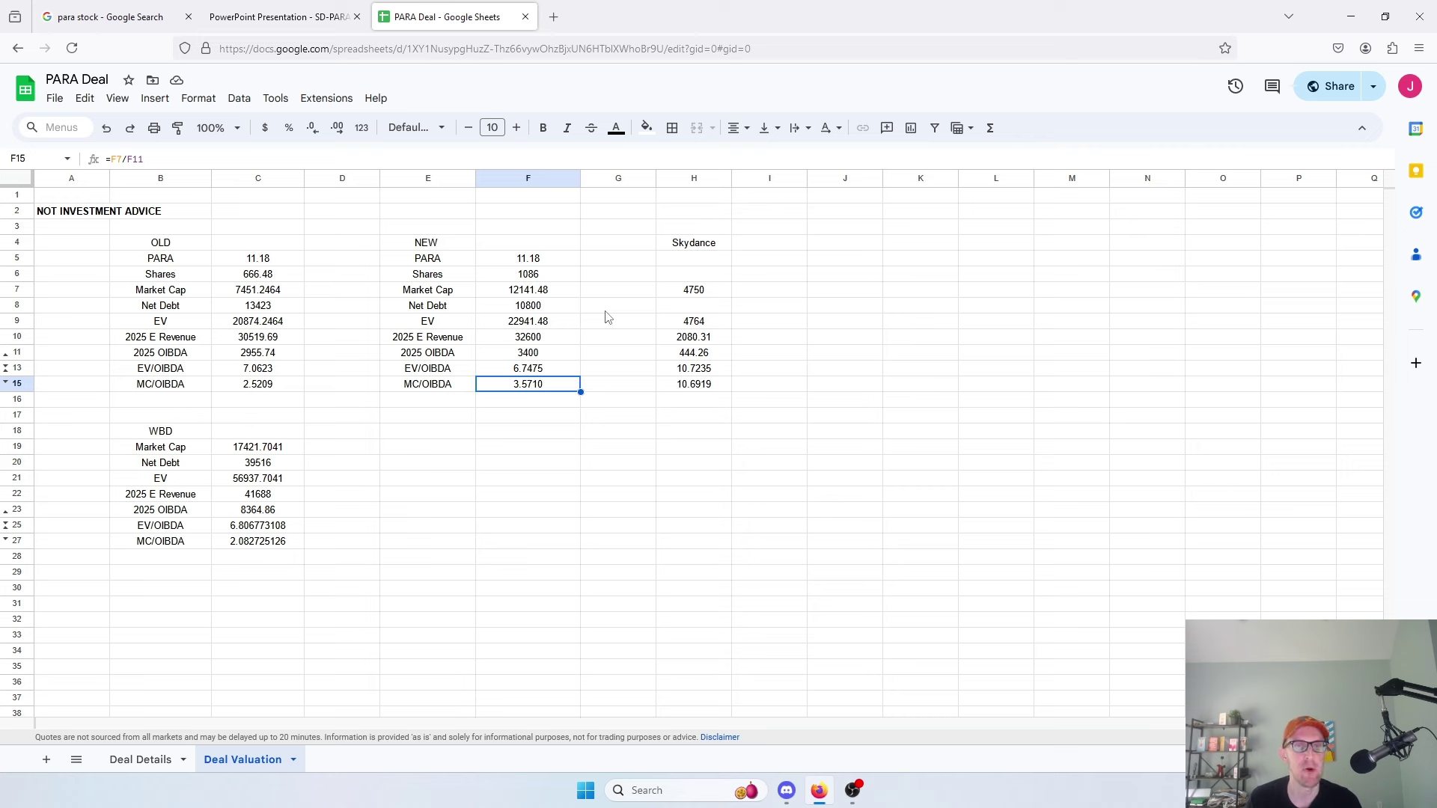
- Inspect Skydance's EV/OIBDA and MC/OIBDA ratios and their formulas
left_click(679, 277)
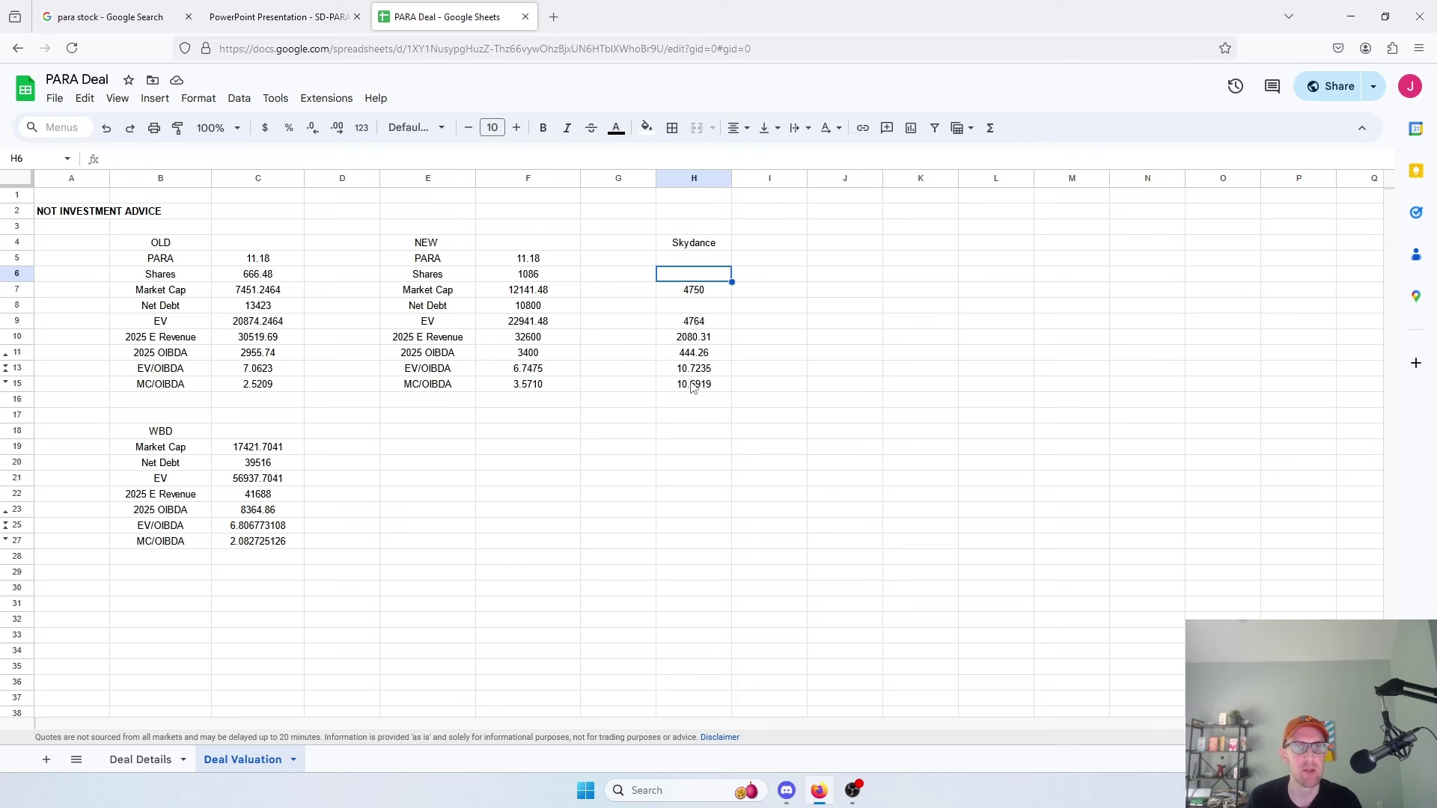
left_click_drag(693, 387, 694, 368)
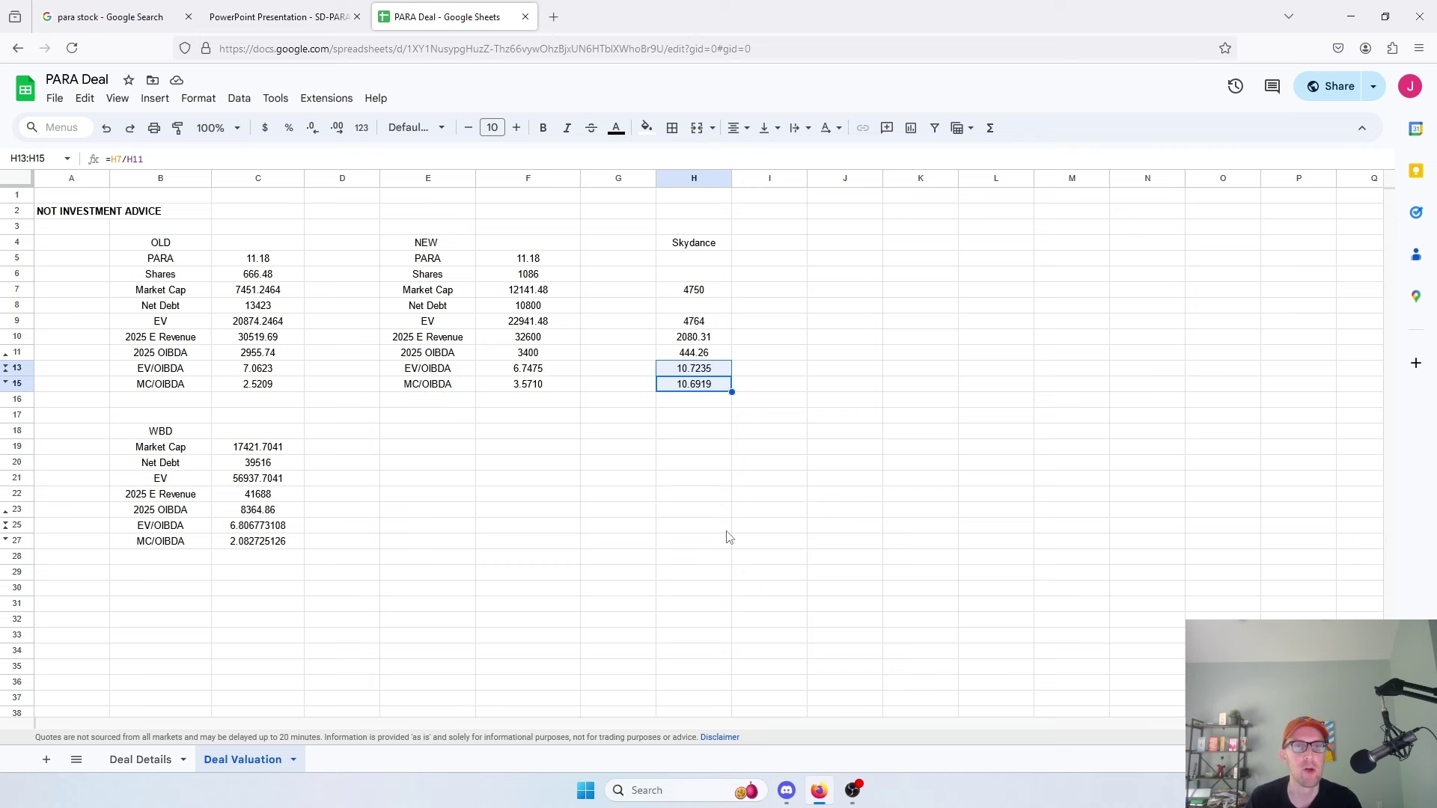
left_click(713, 371)
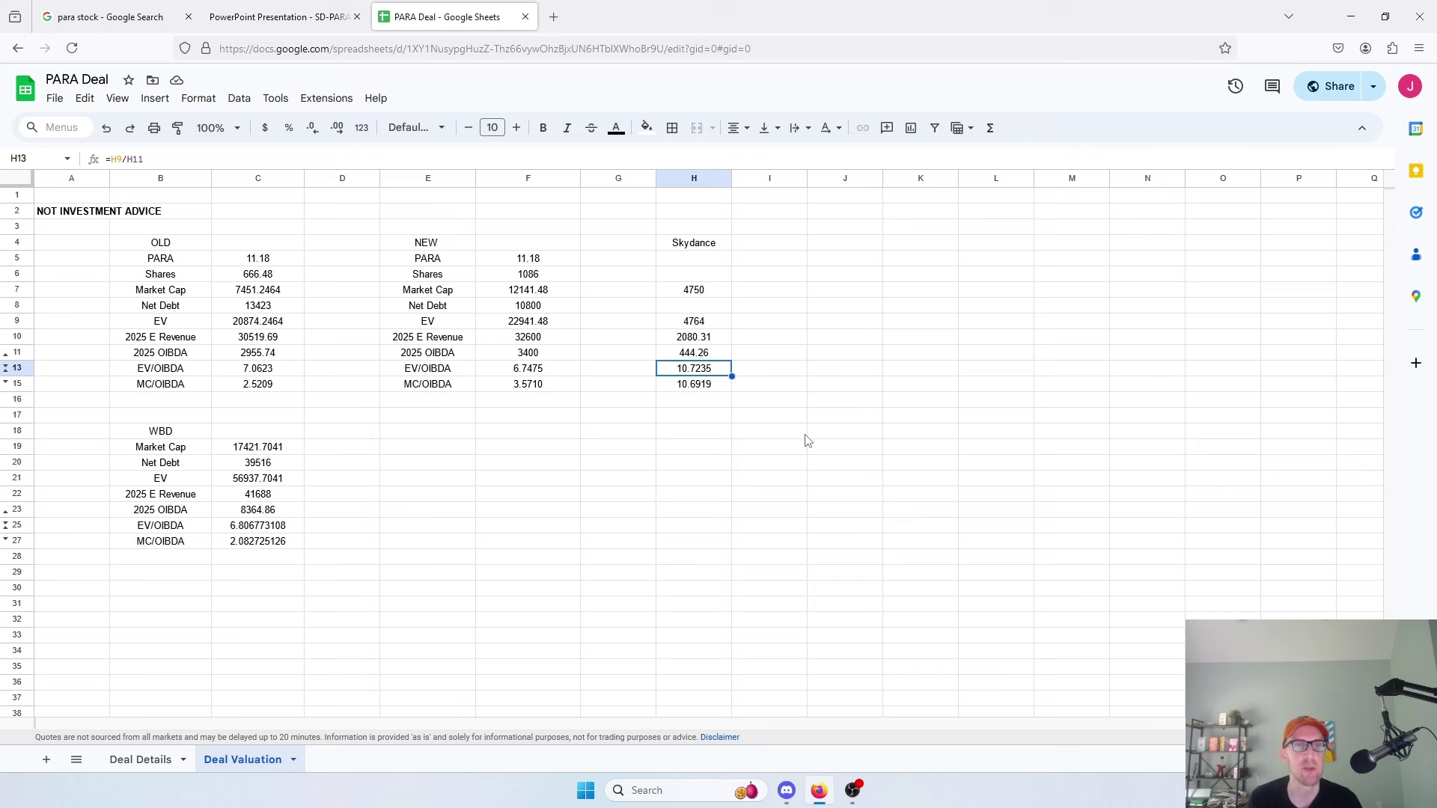
- Calculate 15 divided by the NEW PARA price in F18, and clear the calculation
left_click(509, 435)
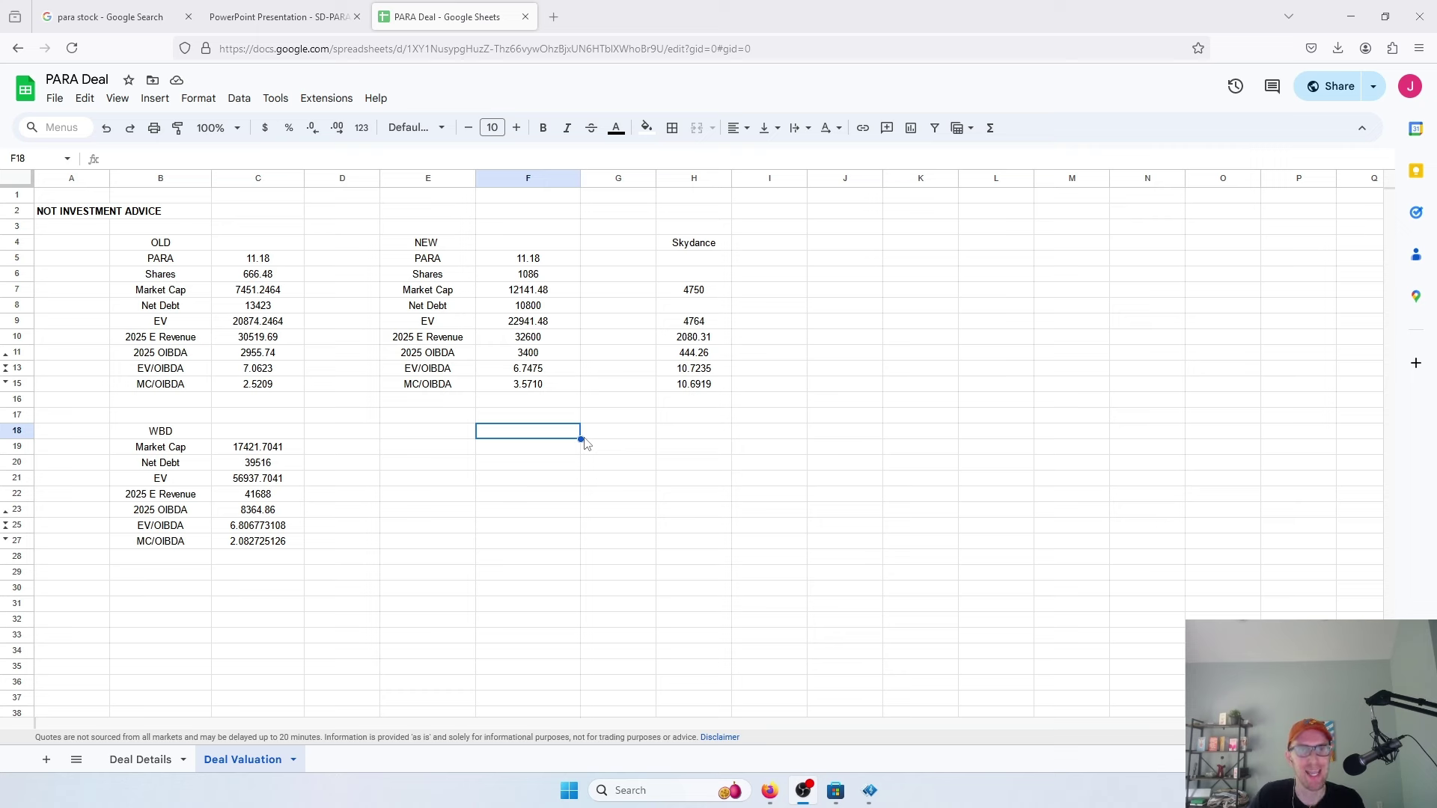
left_click(608, 442)
left_click(551, 440)
type("=")
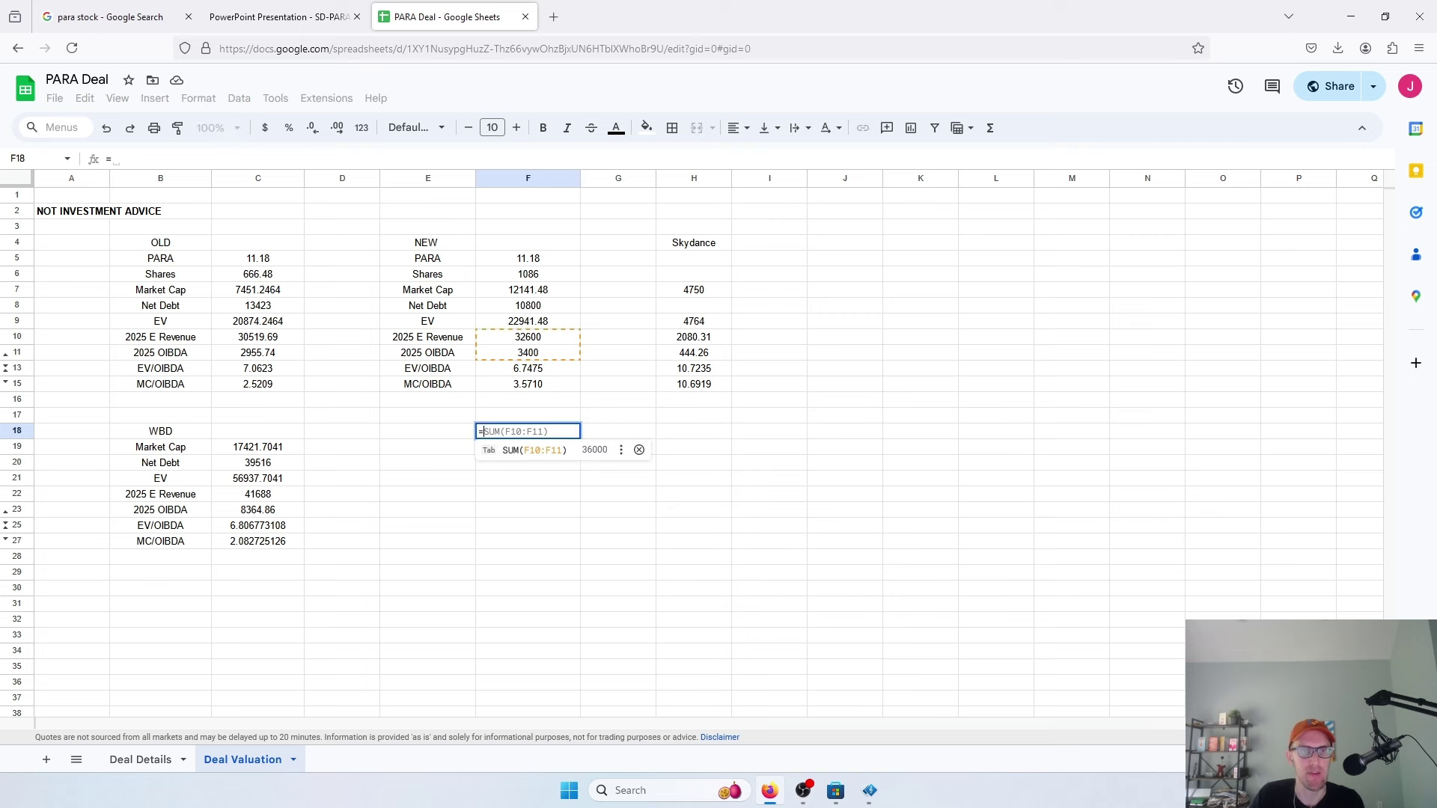
type("15/")
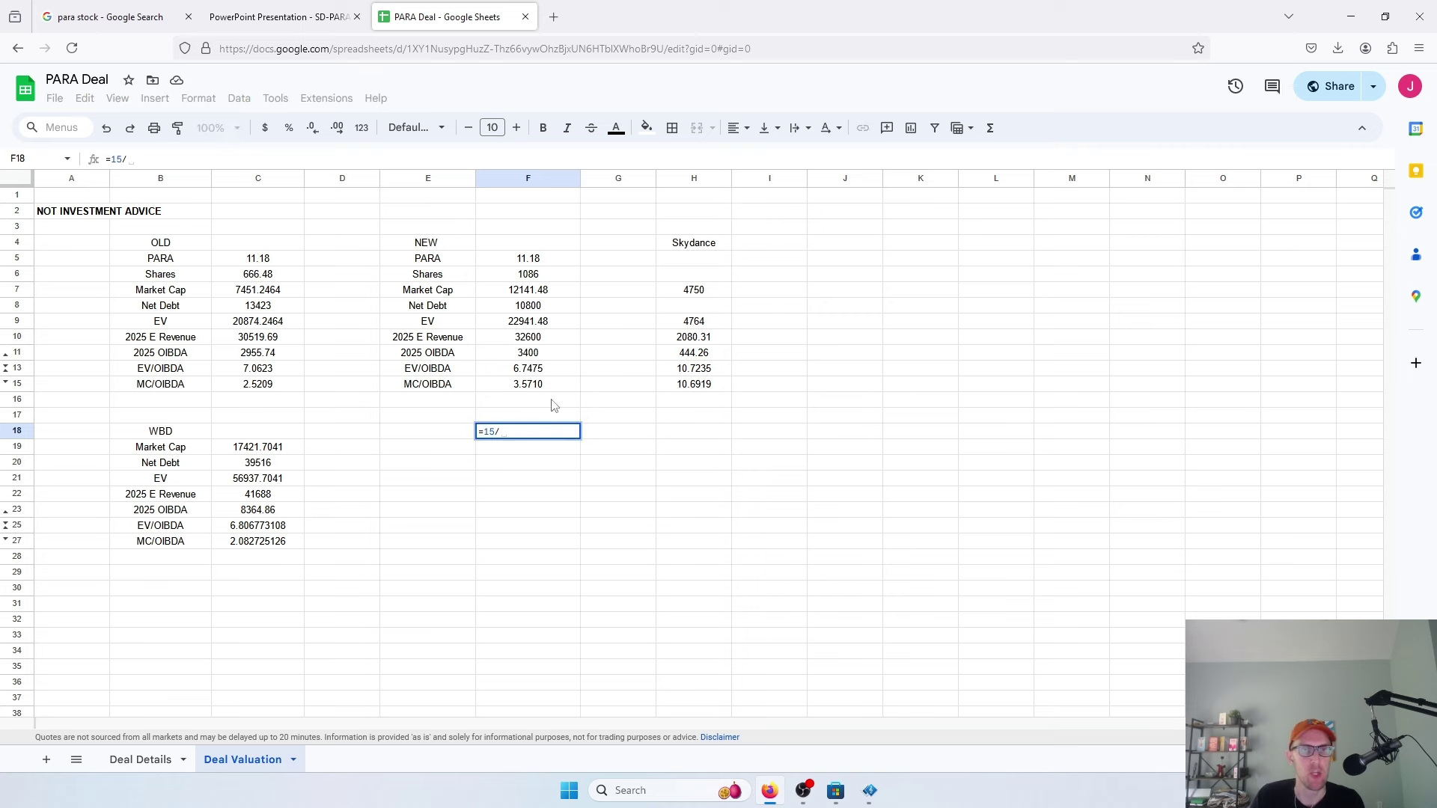
left_click(546, 259)
key("ctrl+Return")
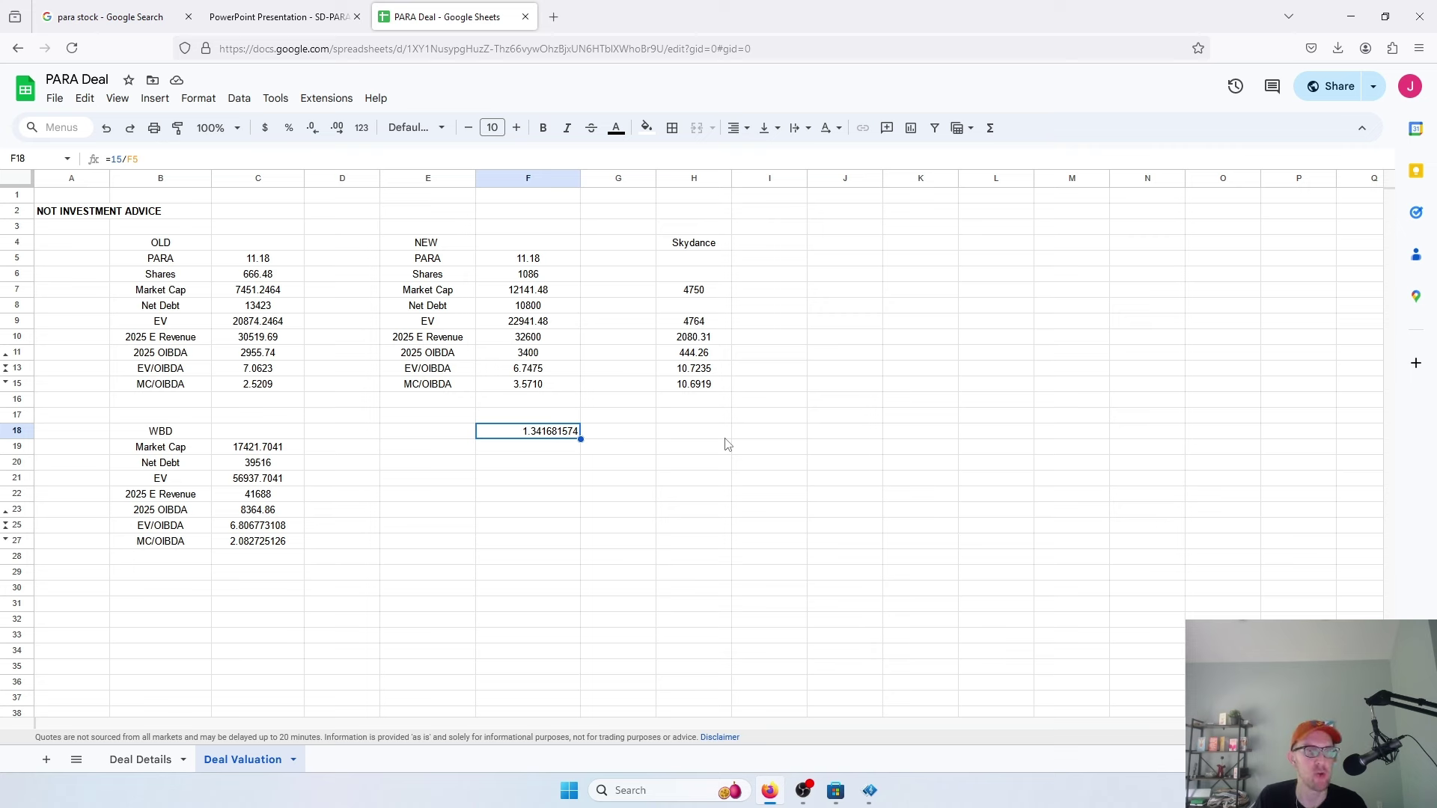
key("Delete")
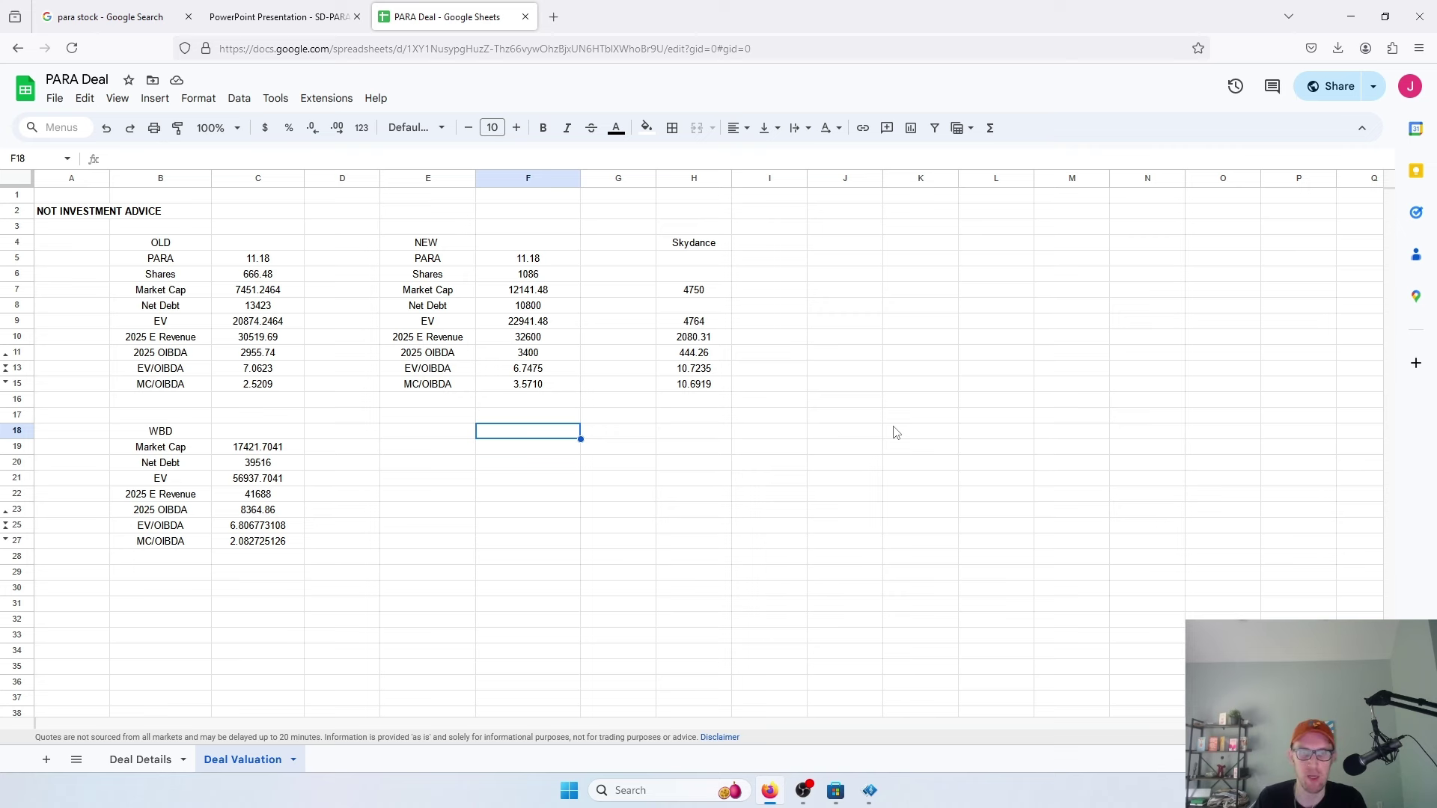
- Enter the formula =.45*15 in F18 and the value 0.55 in F19
type("=.45*")
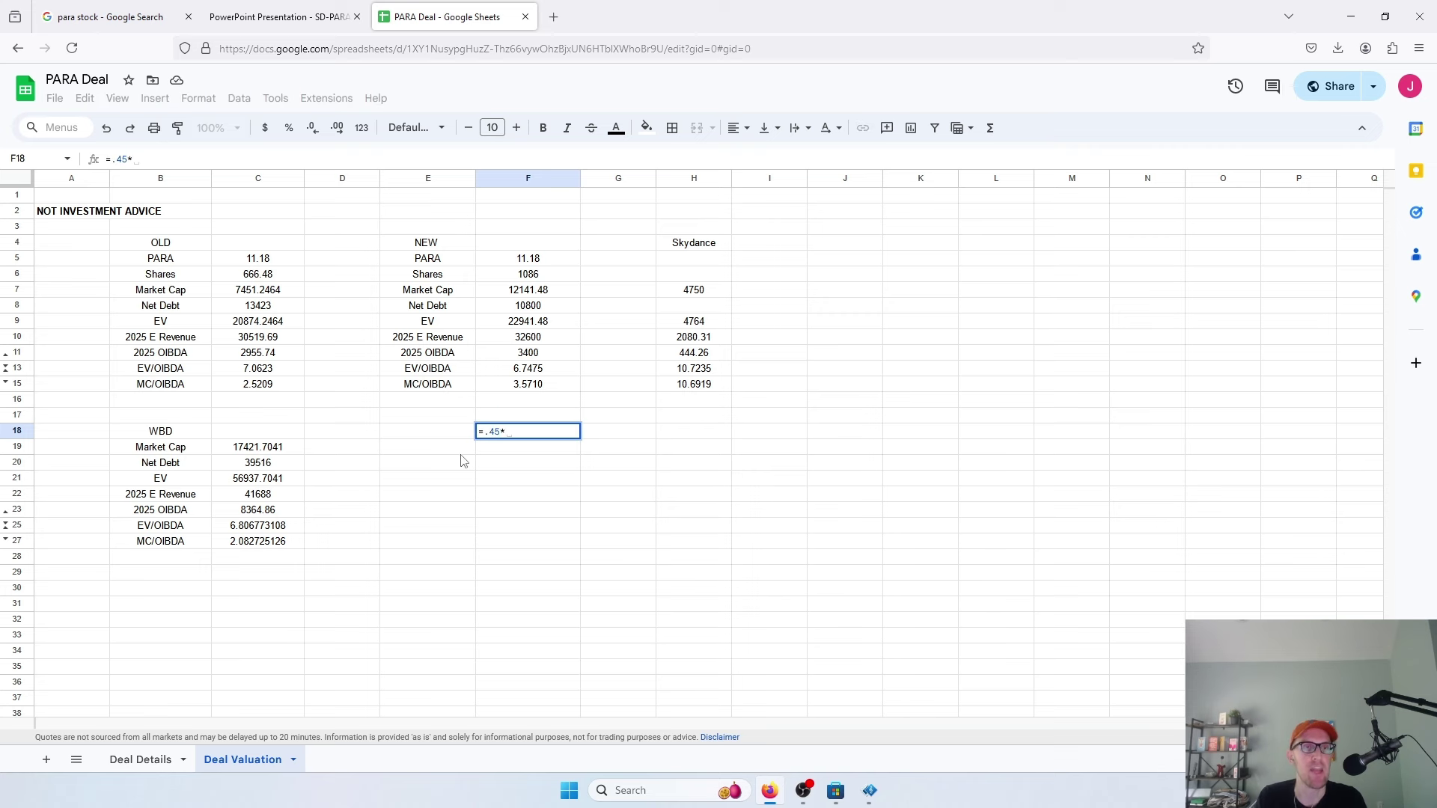
type("15")
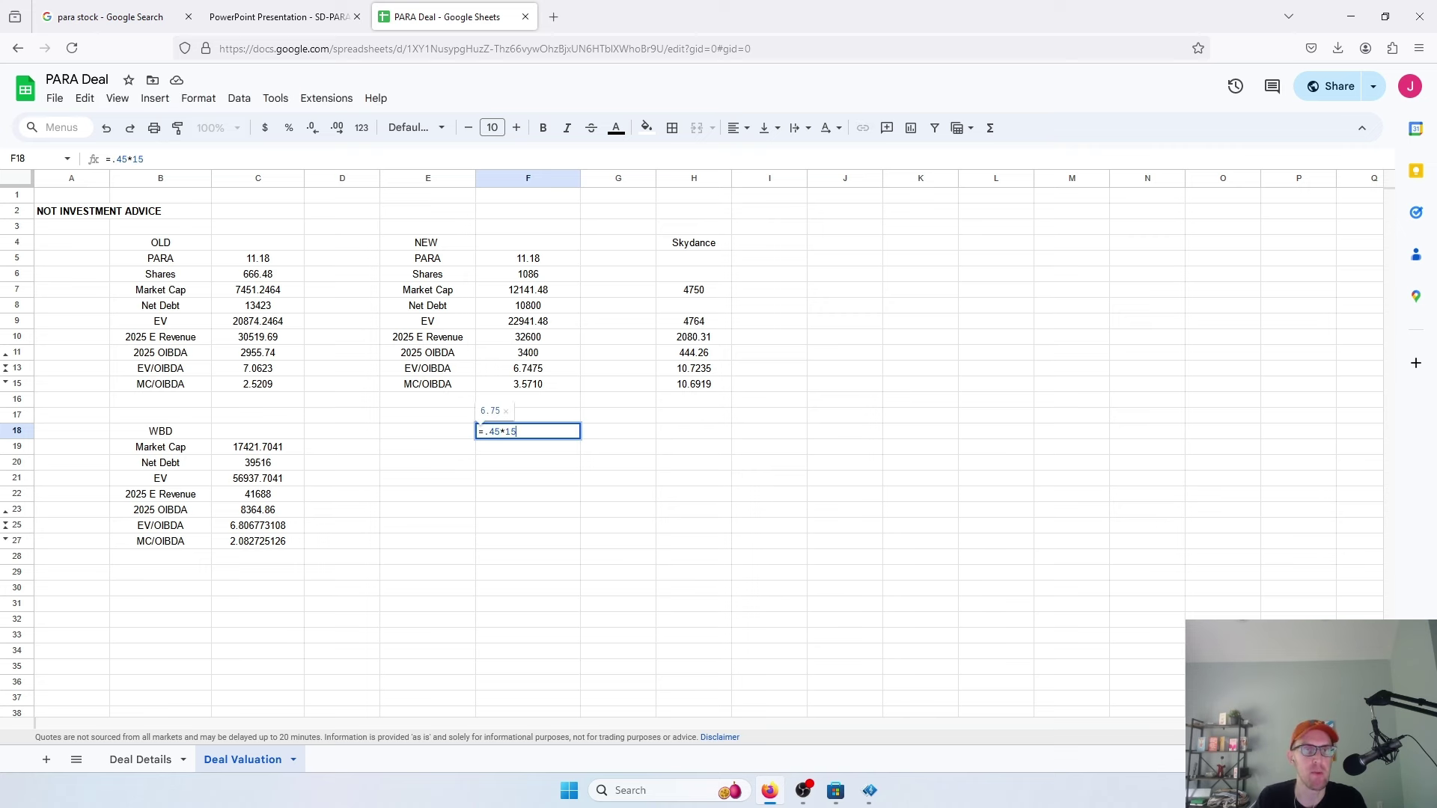
key("Return")
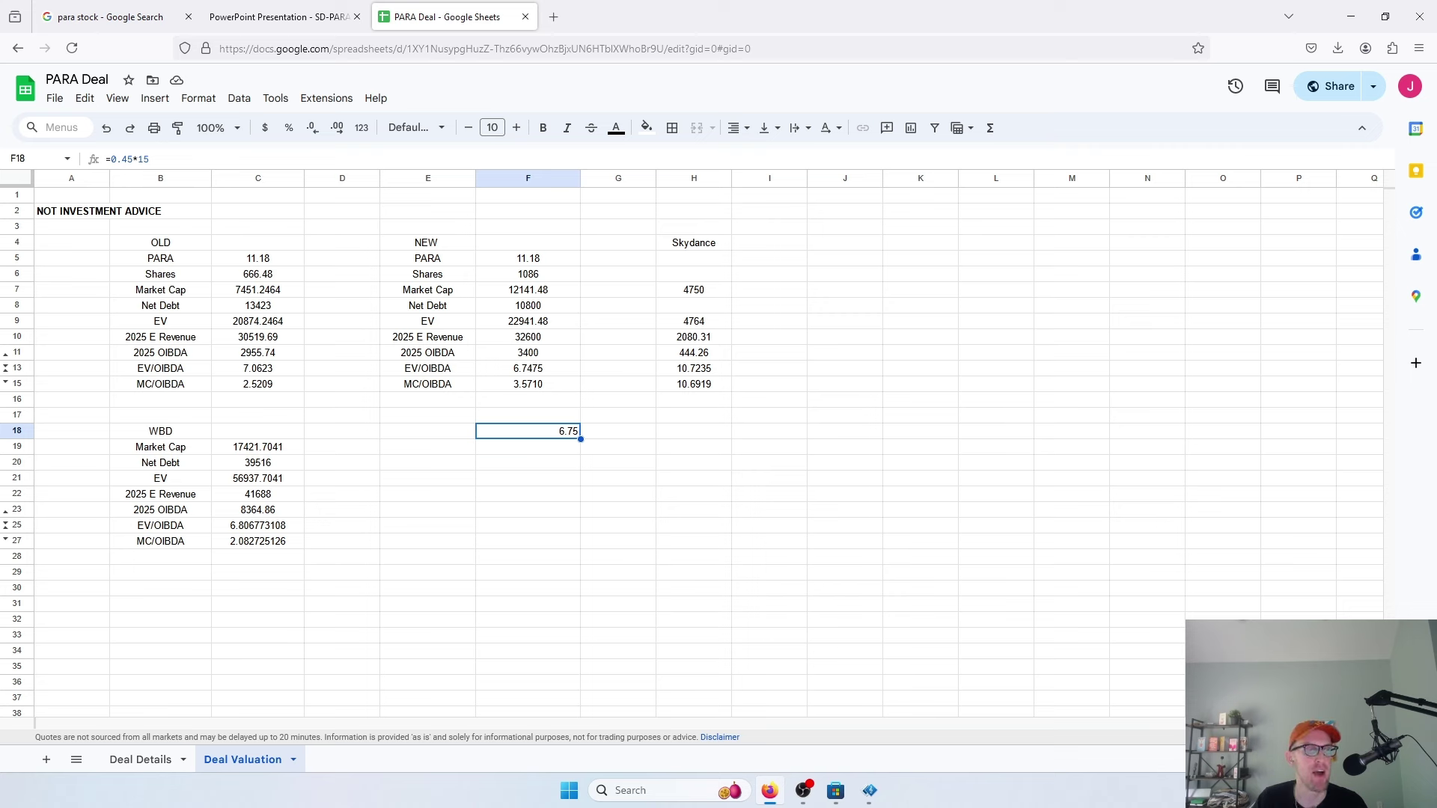
left_click(528, 447)
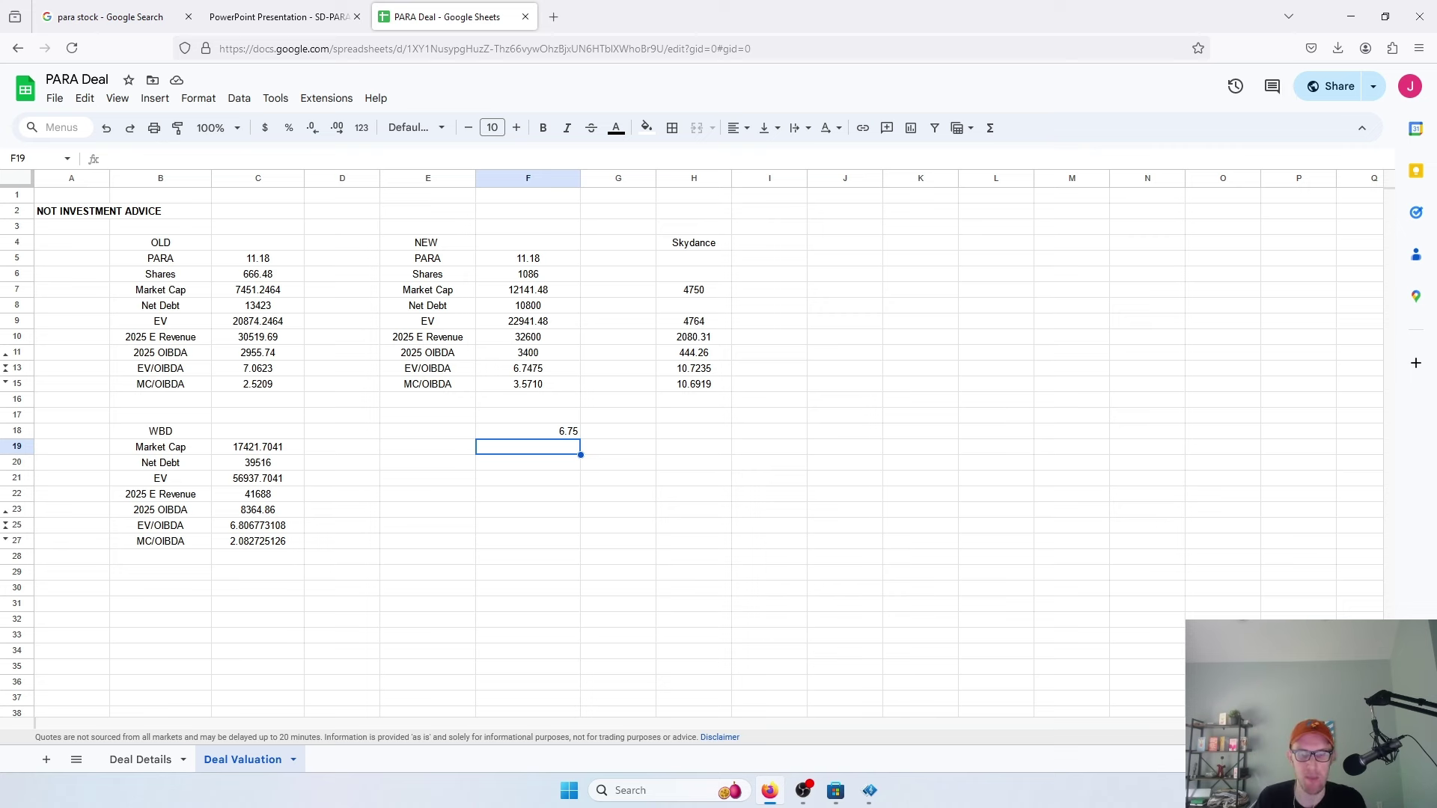
type("=")
key("alt+Return")
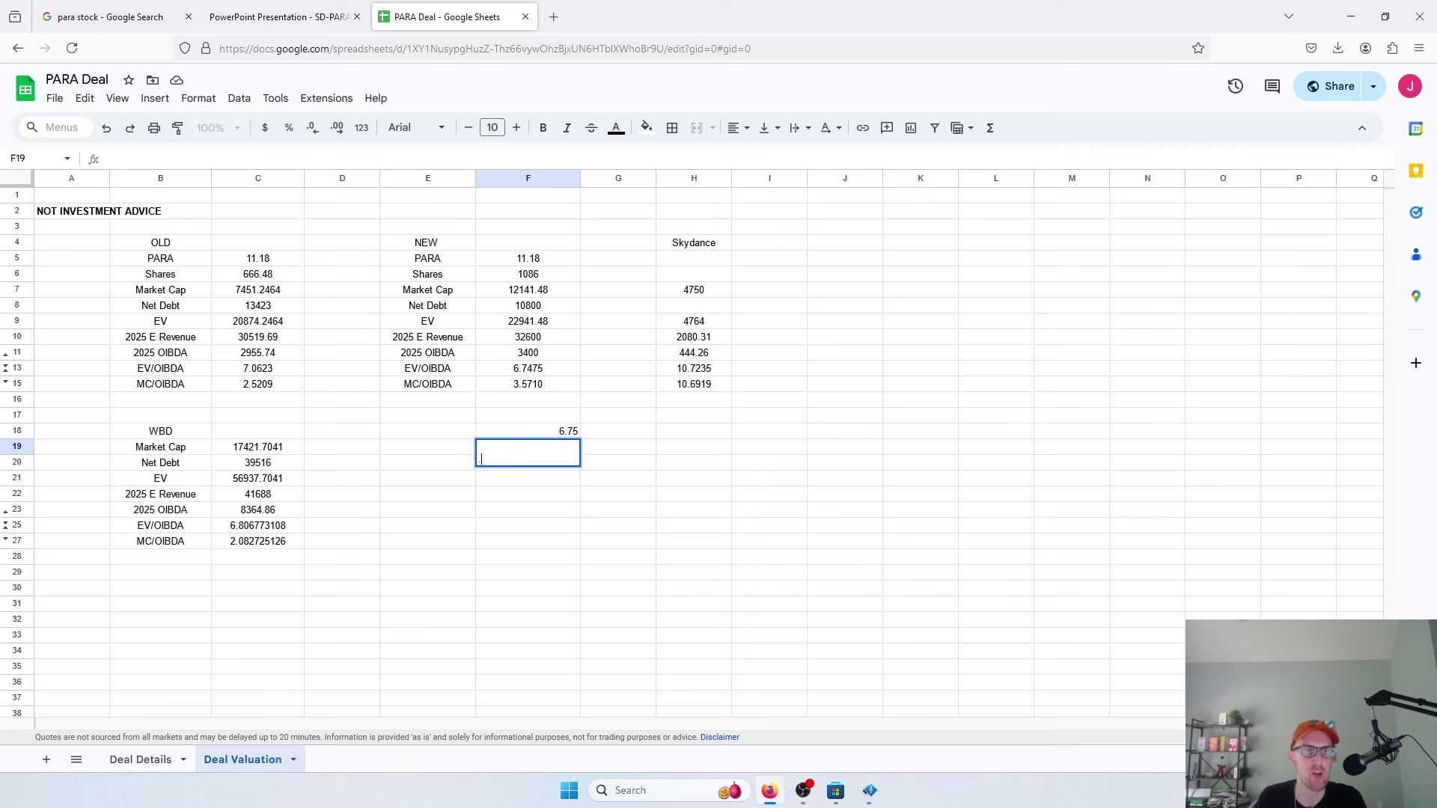
type(".555")
key("Return")
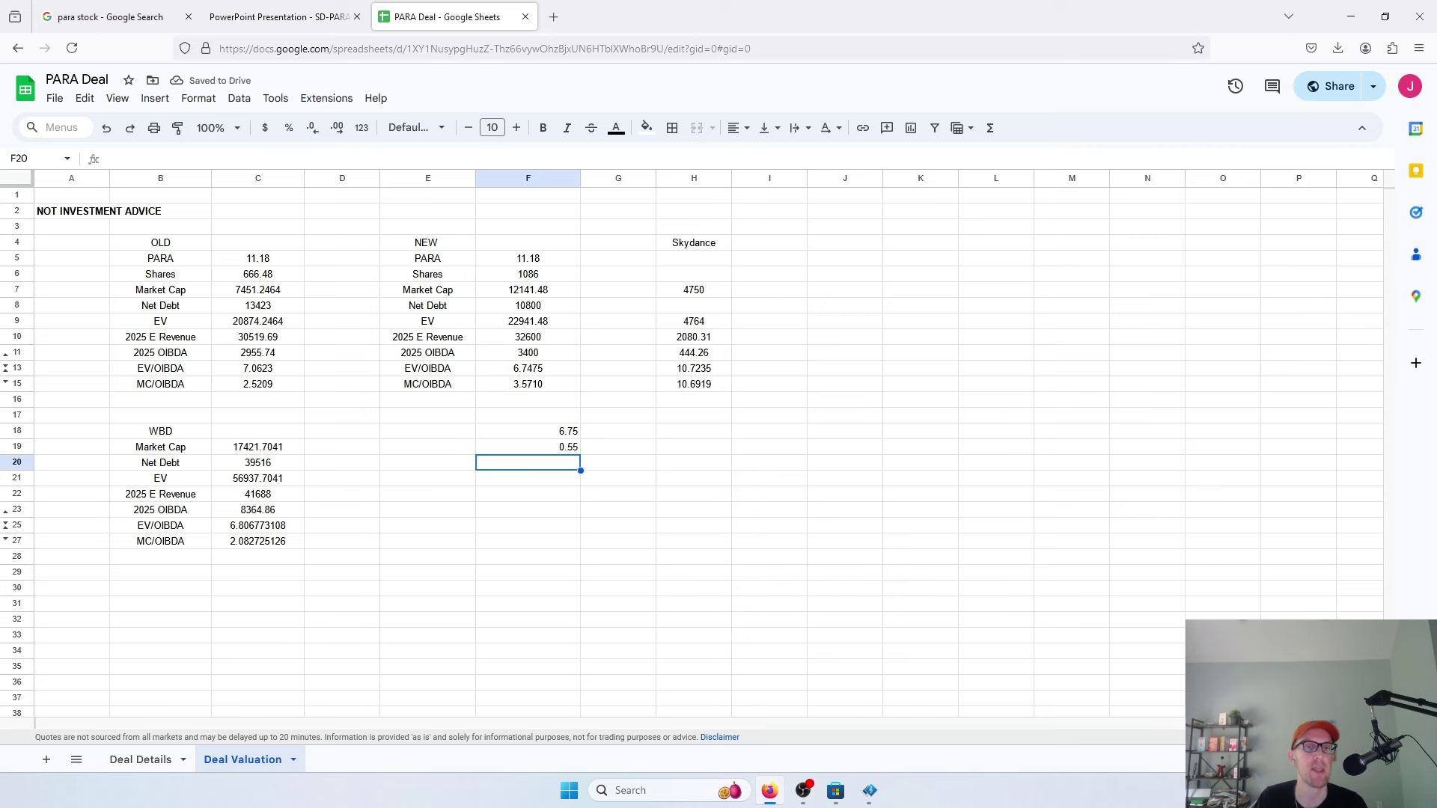
- Multiply the 0.55 share in F19 by the NEW PARA price (F5) in G19
left_click(618, 447)
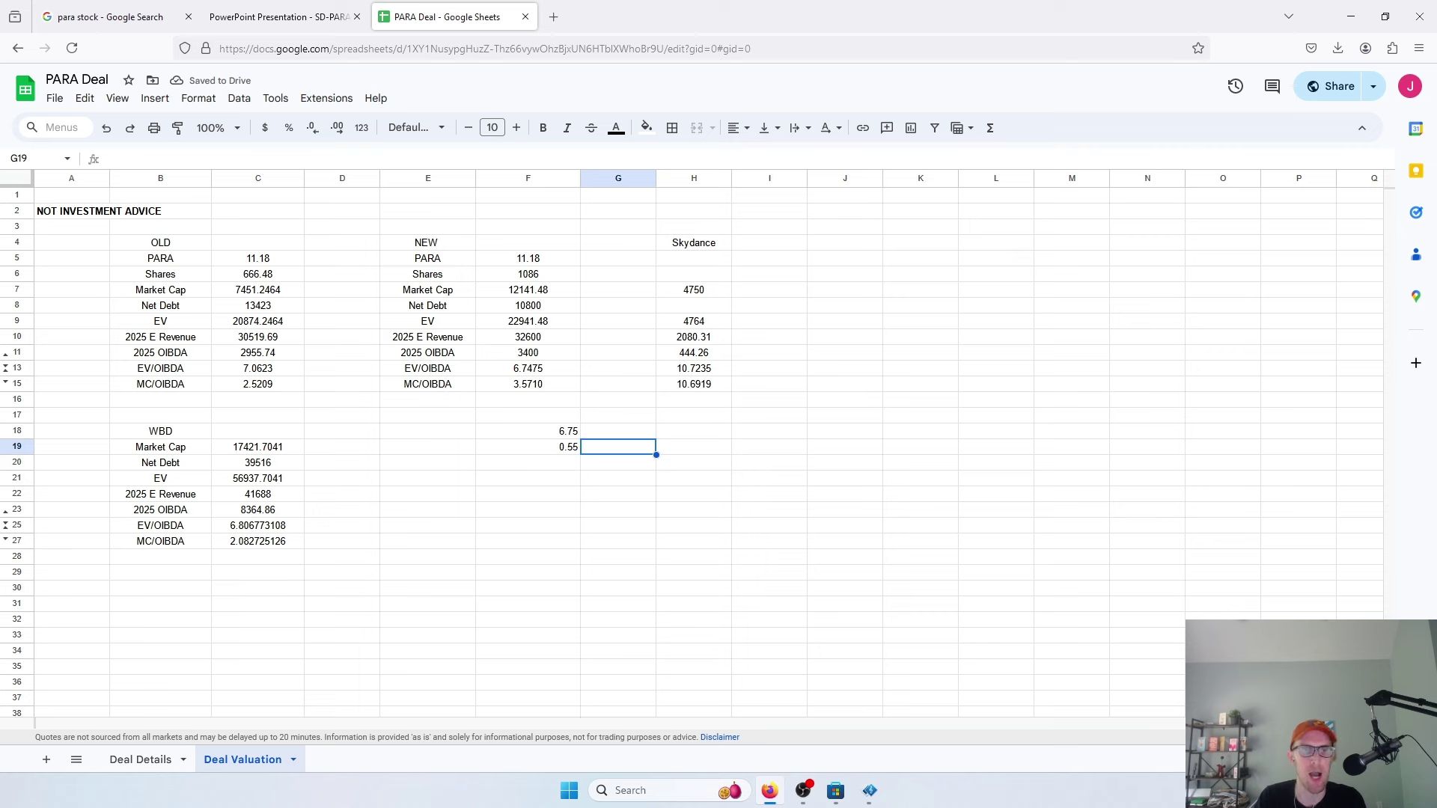
type("=")
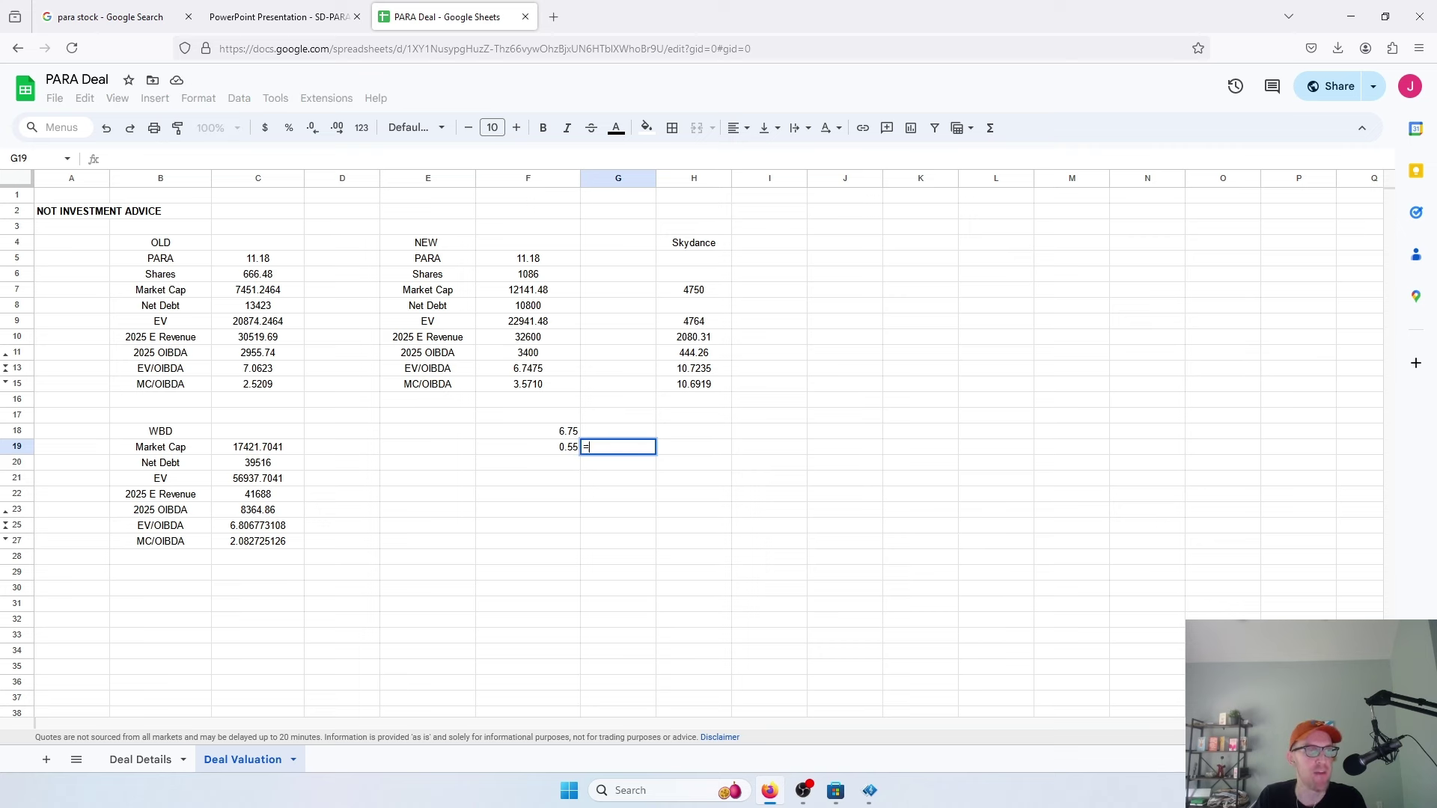
key("Left")
type("*")
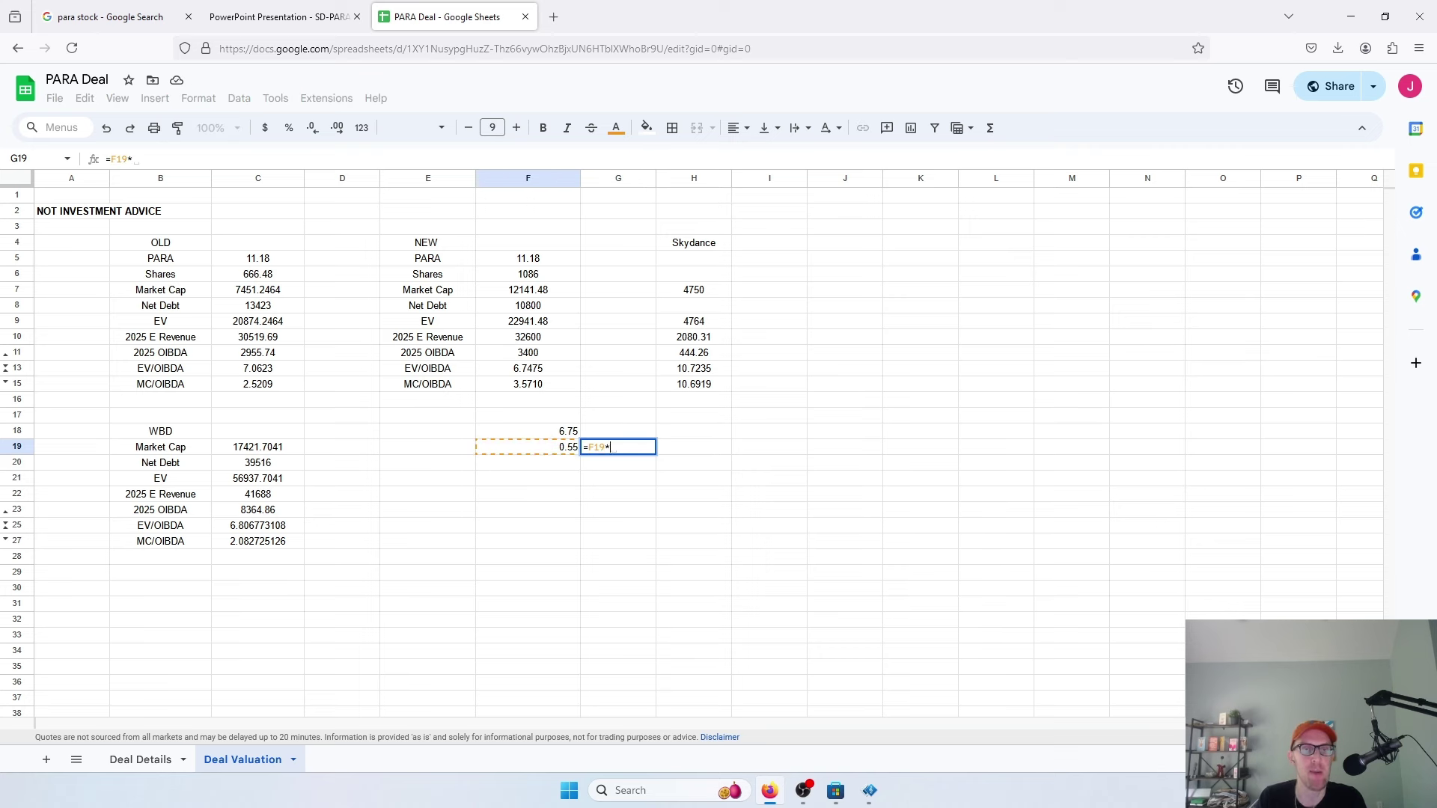
left_click(545, 257)
key("Return")
- Add F18 and G19 in G20 to get the blended value per share
type("=")
left_click(560, 433)
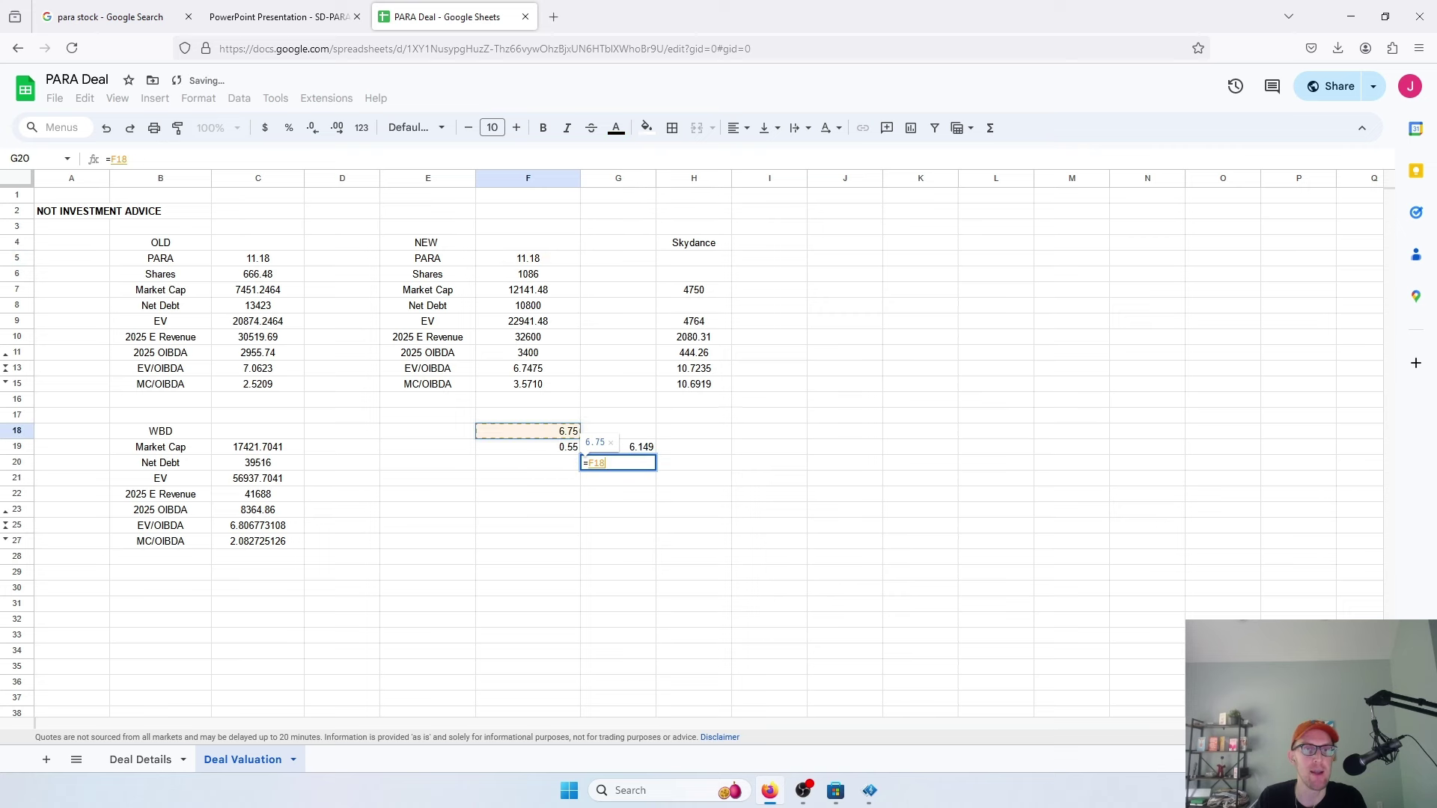
type("+")
left_click(583, 452)
key("ctrl+Return")
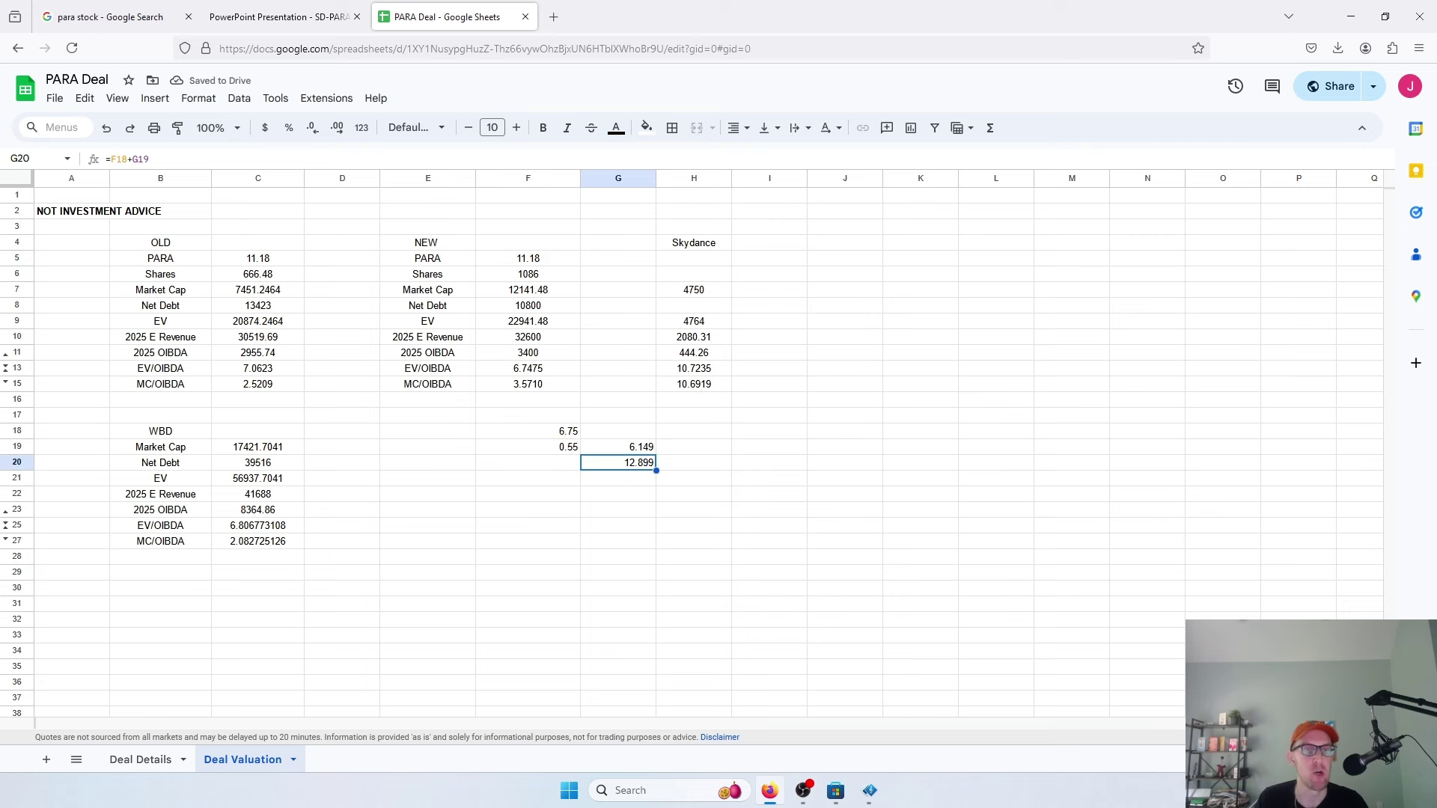
- Divide the blended value in G20 by the NEW PARA price (F5) in G21
left_click(619, 478)
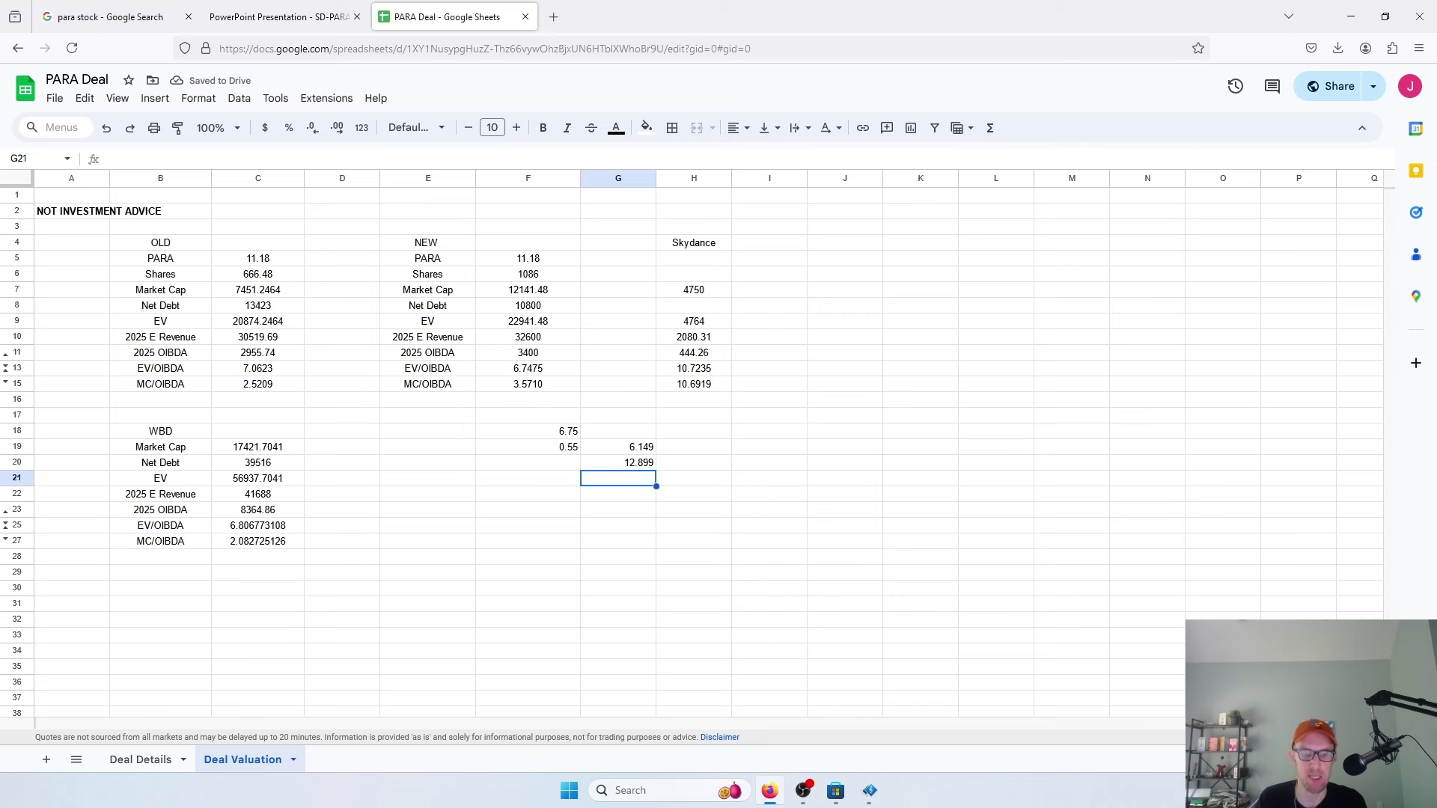
type("=G20/")
left_click(494, 260)
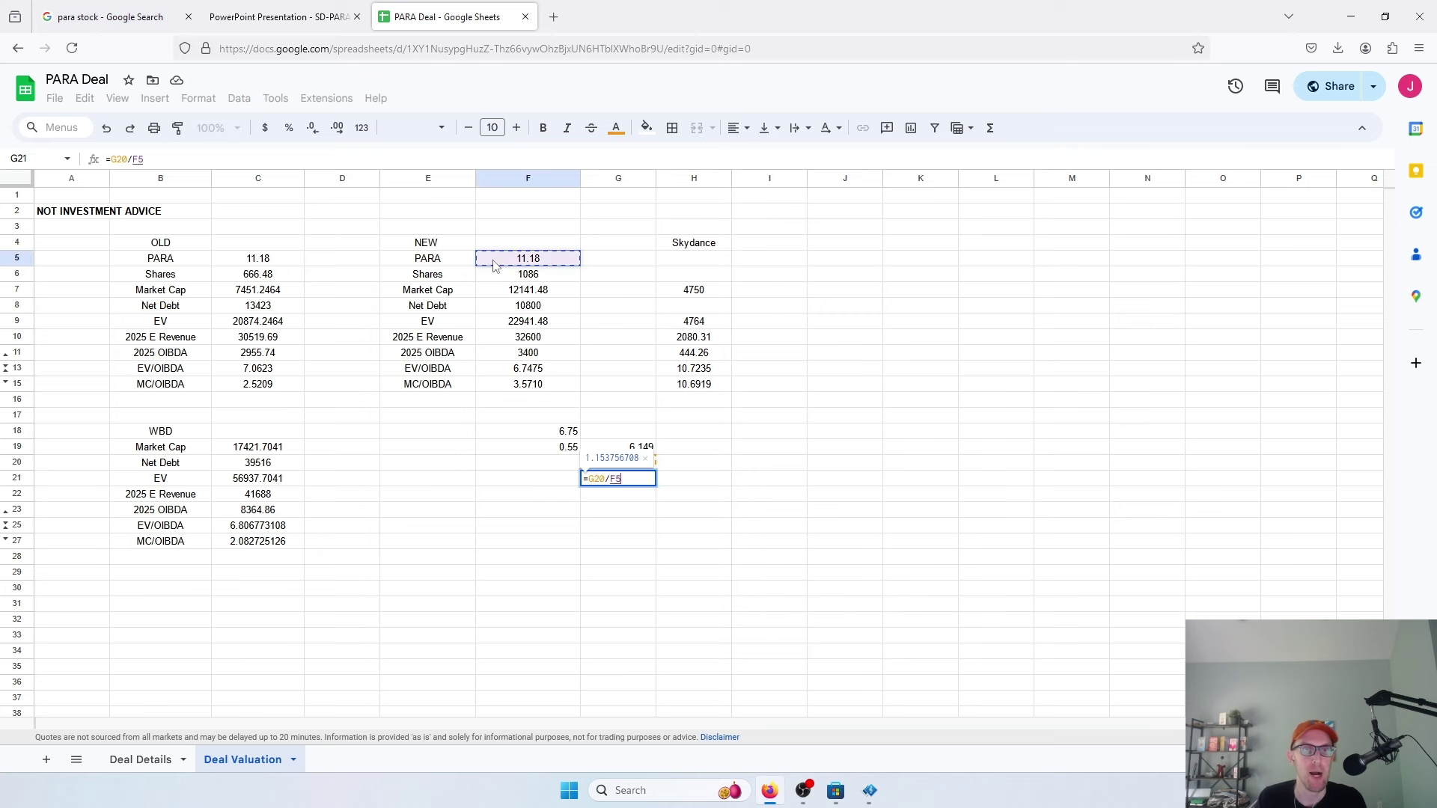
key("Return")
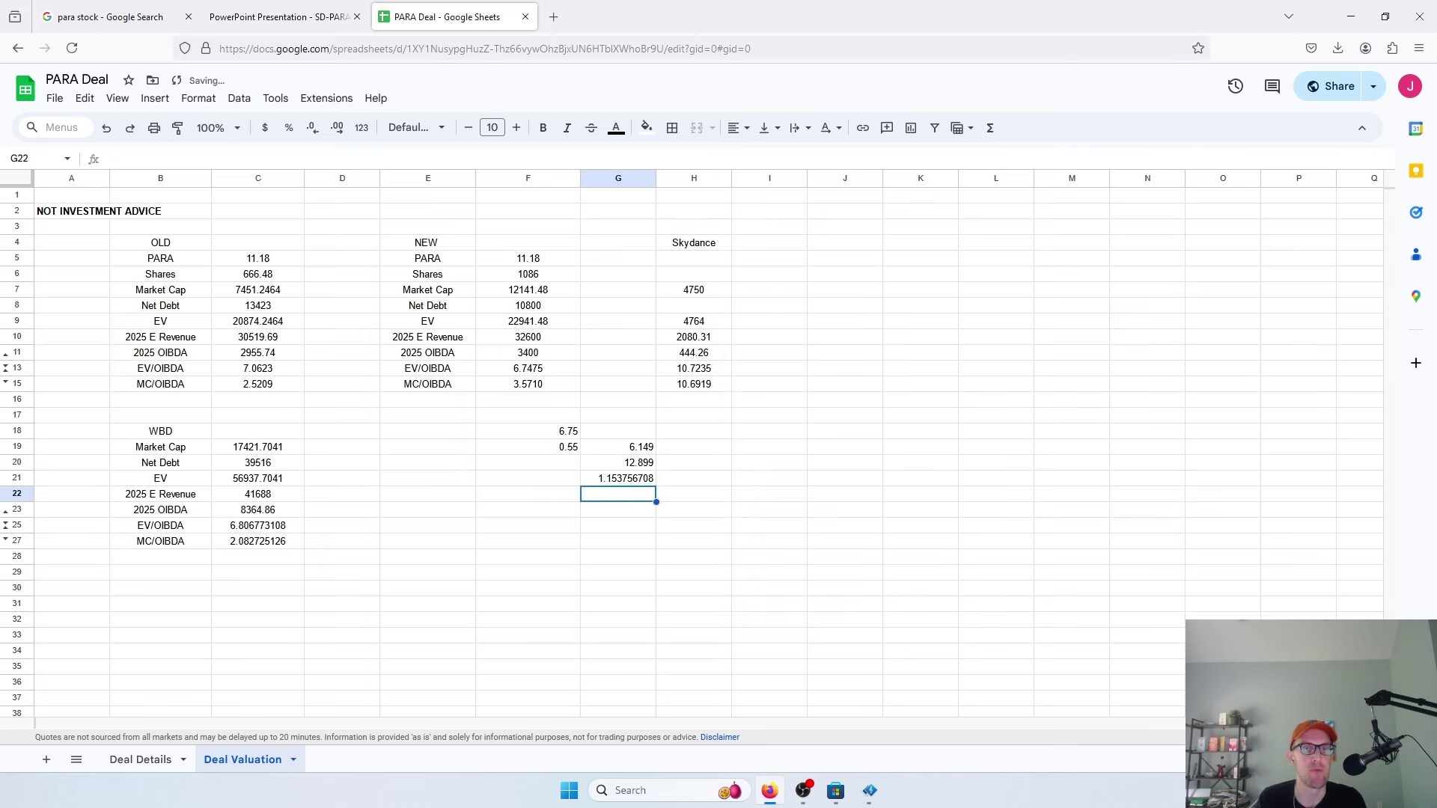
left_click(618, 478)
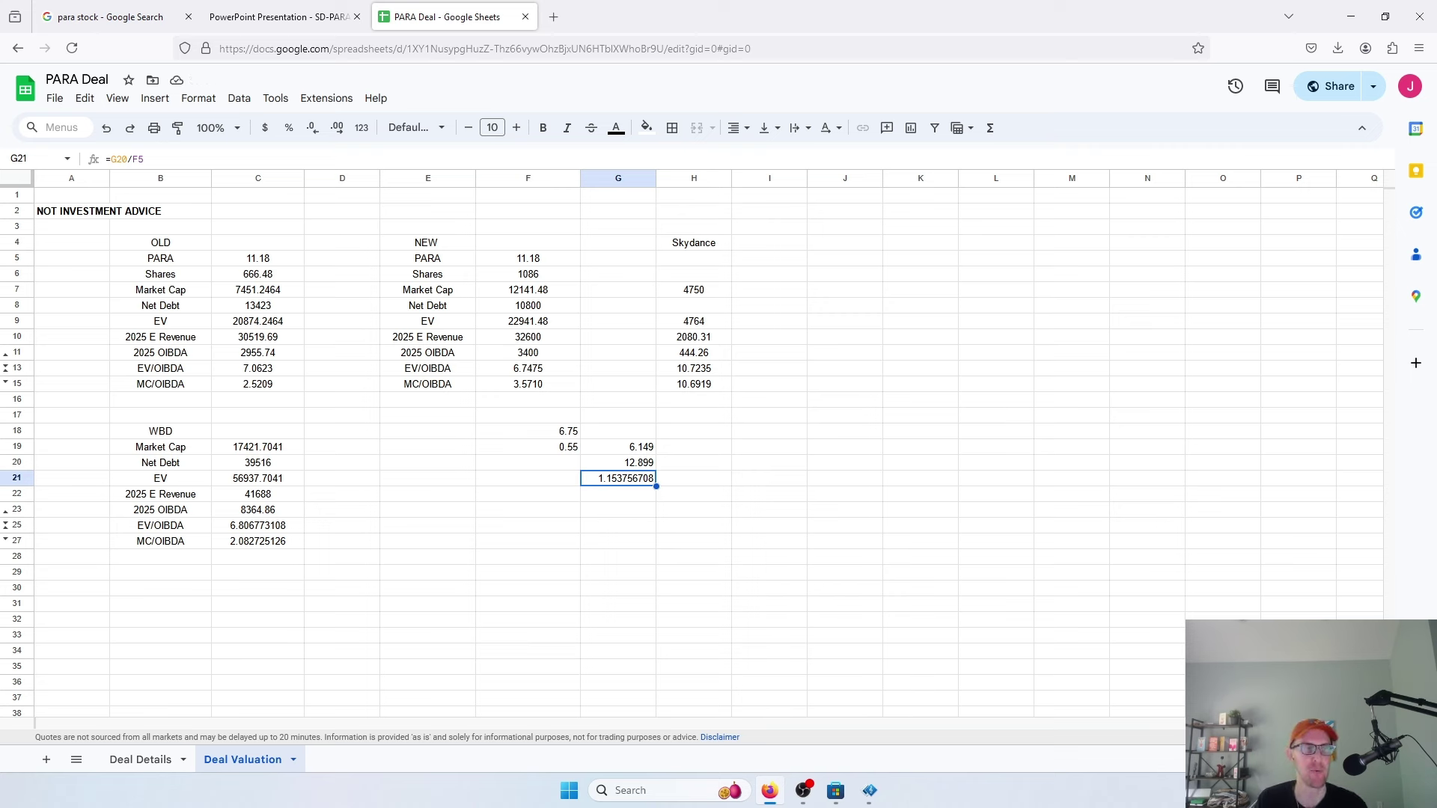
left_click(637, 448)
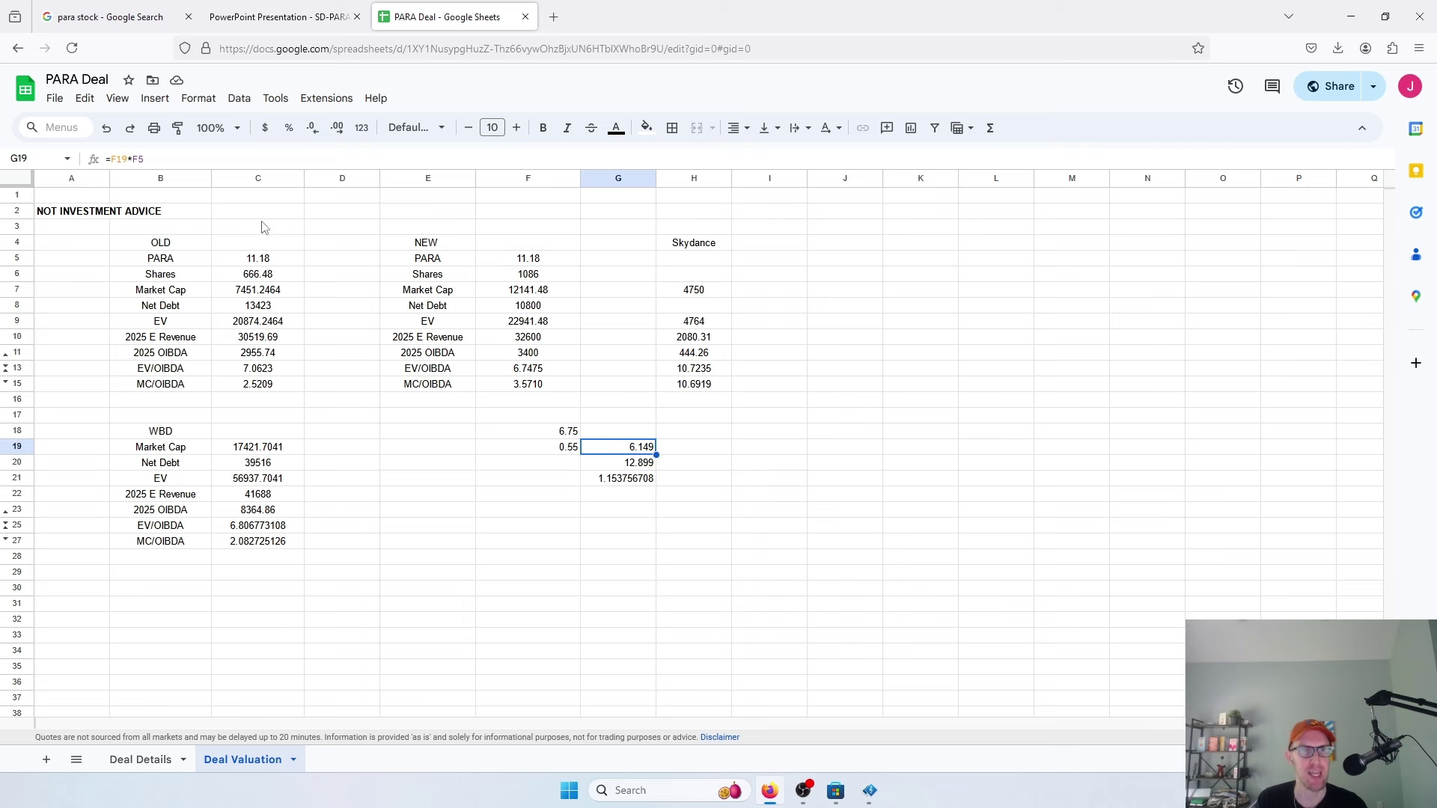
left_click(209, 160)
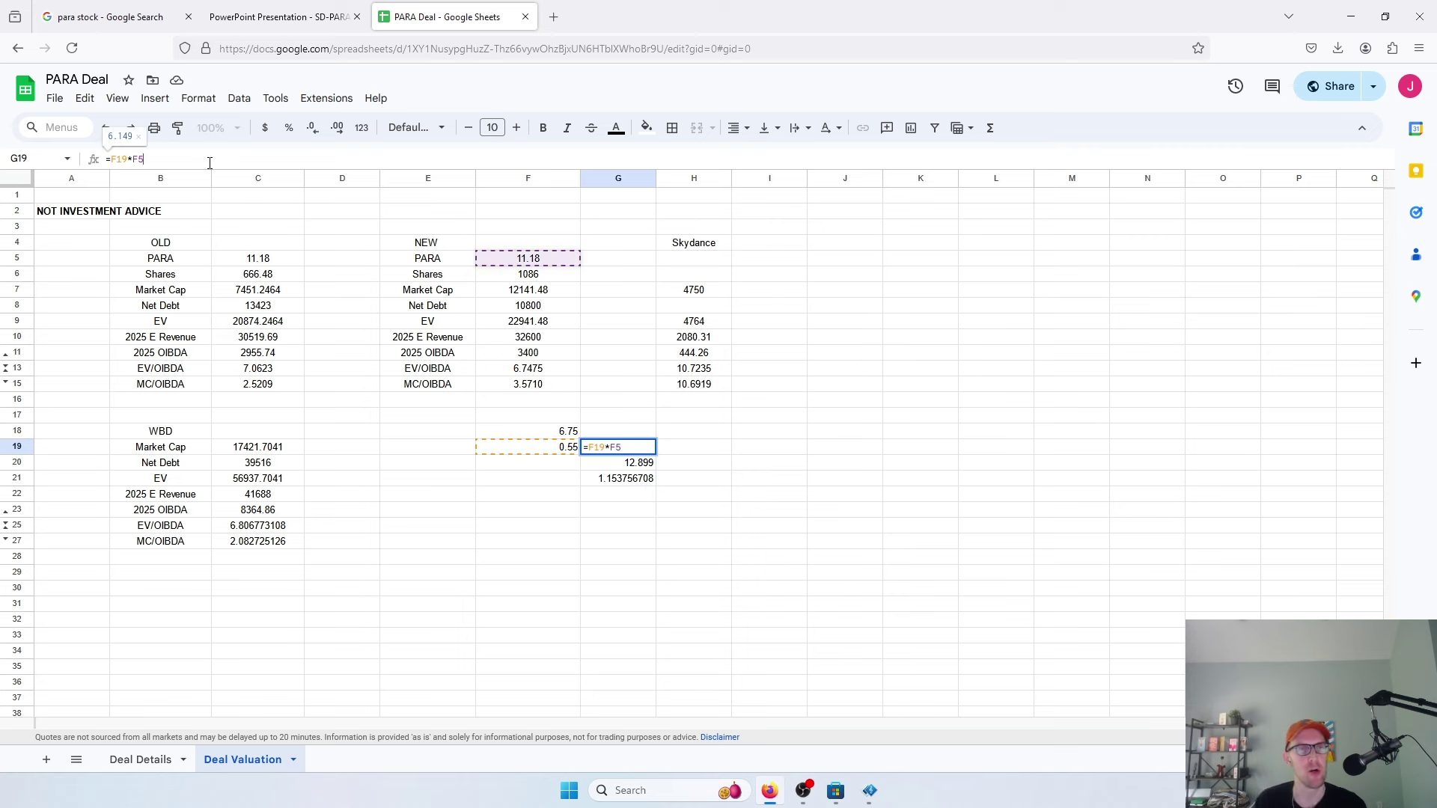
key("BackSpace")
key("BackSpace")
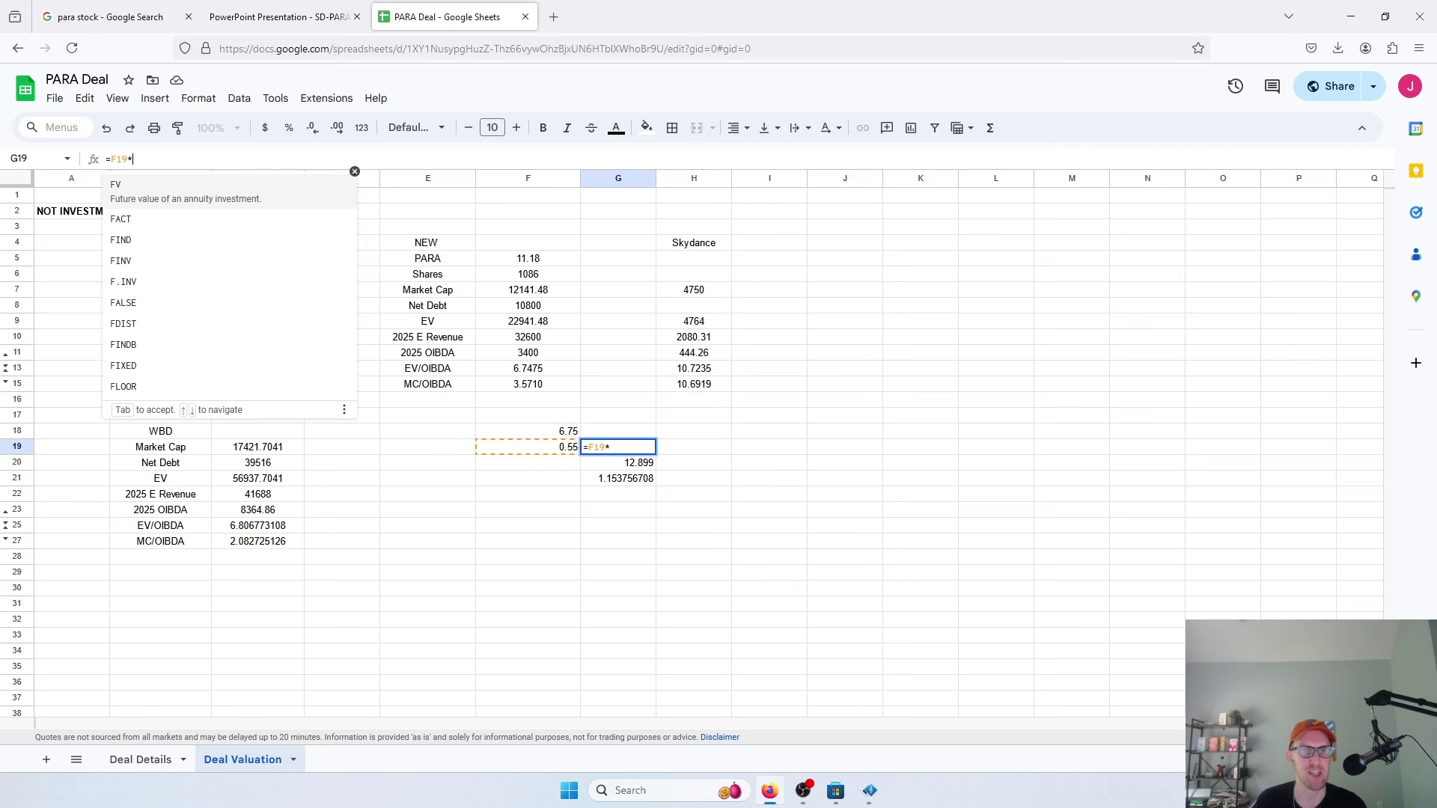
key("Escape")
type("F5")
key("Return")
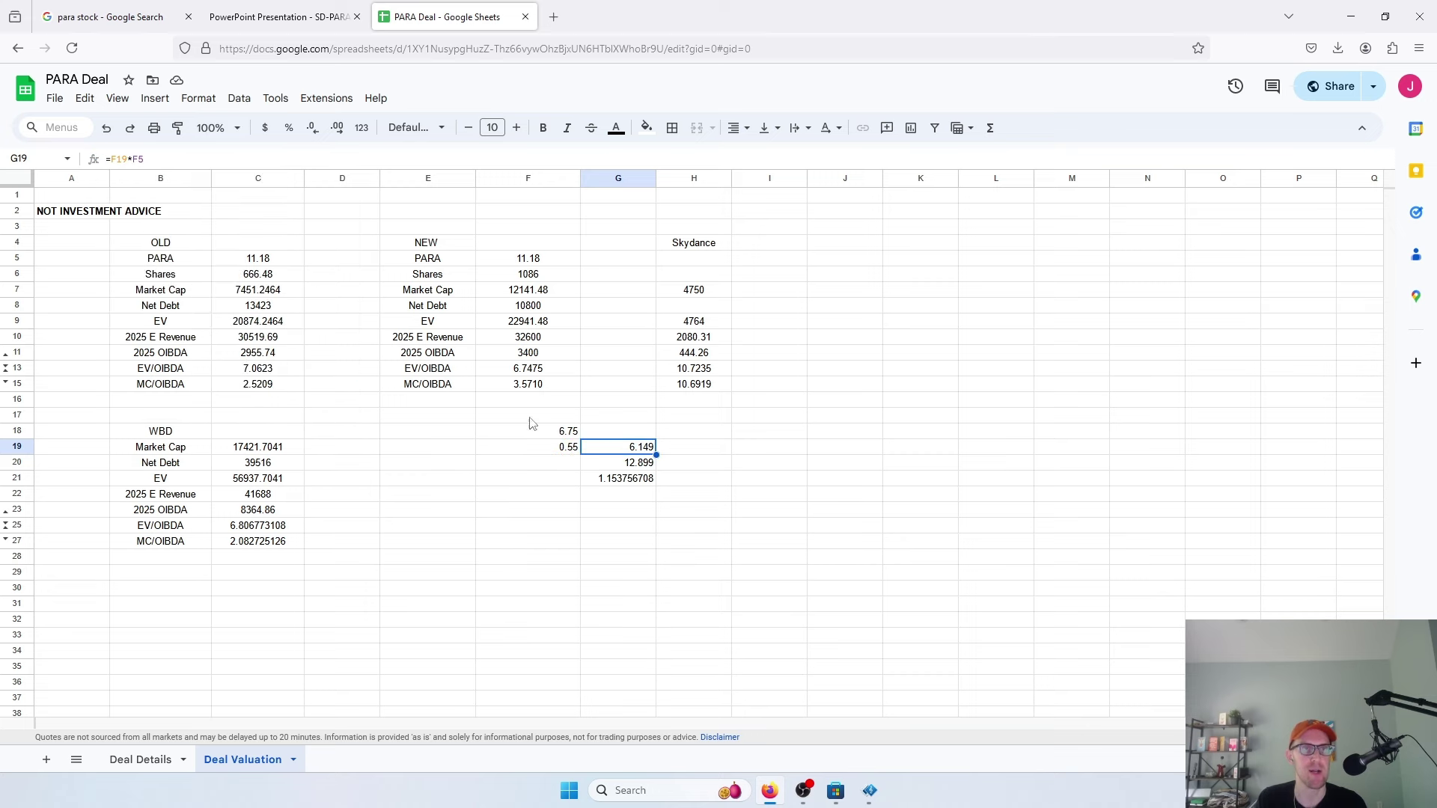
left_click(636, 479)
double_click(637, 480)
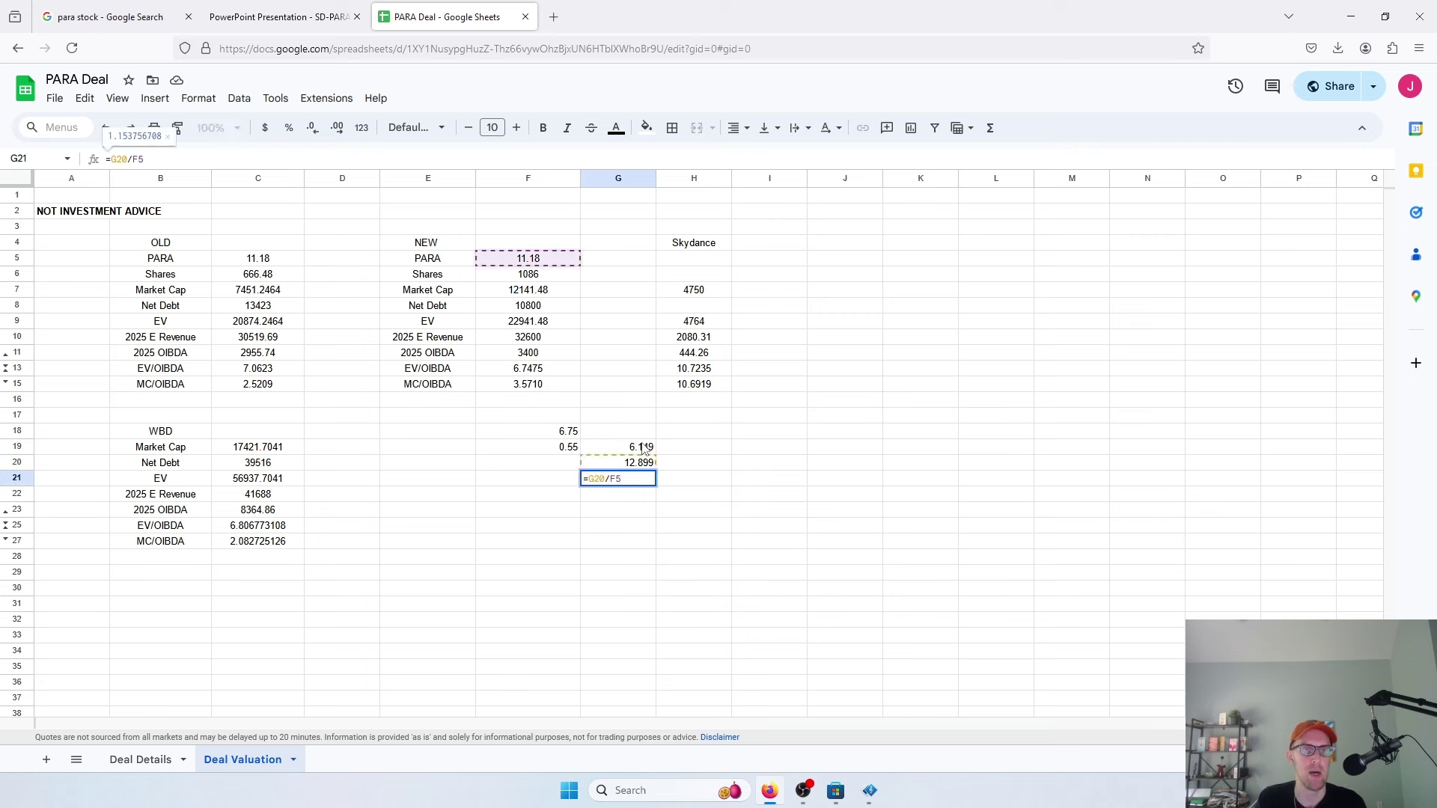
key("Escape")
- Try a price of 10 instead of F5 in the G19 formula, and undo the change
left_click(633, 450)
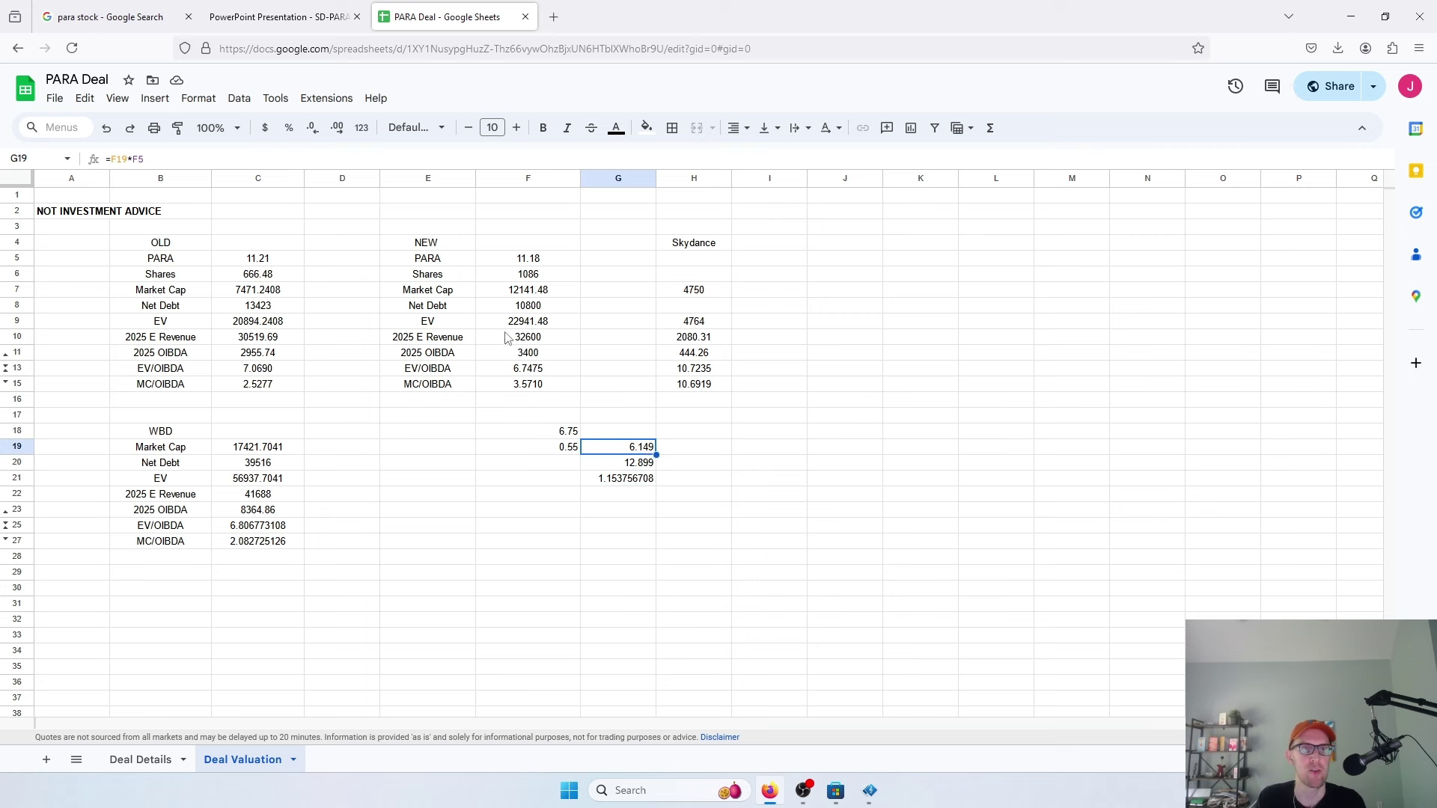
left_click(220, 128)
left_click(316, 155)
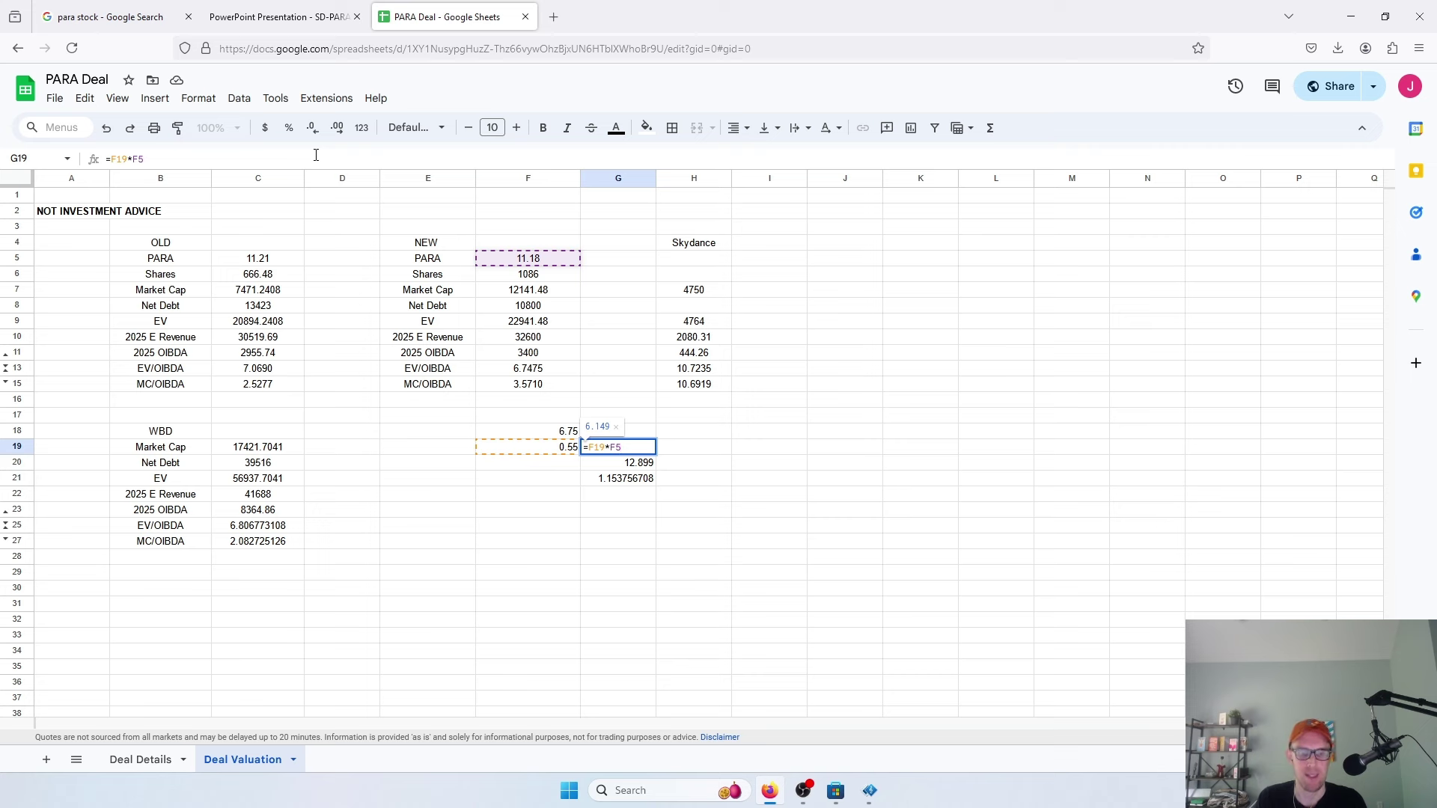
key("BackSpace")
key("BackSpace")
type("10")
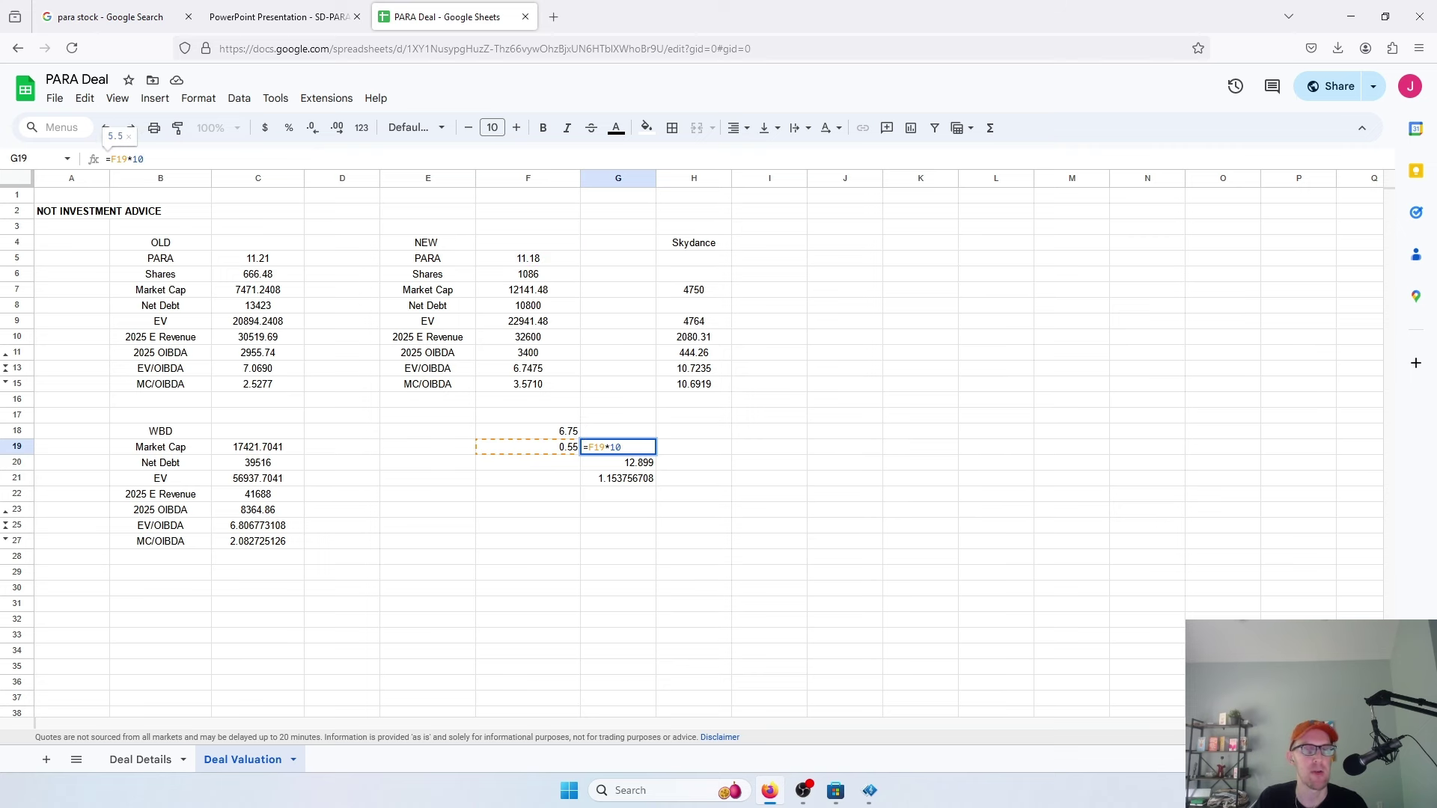
key("Return")
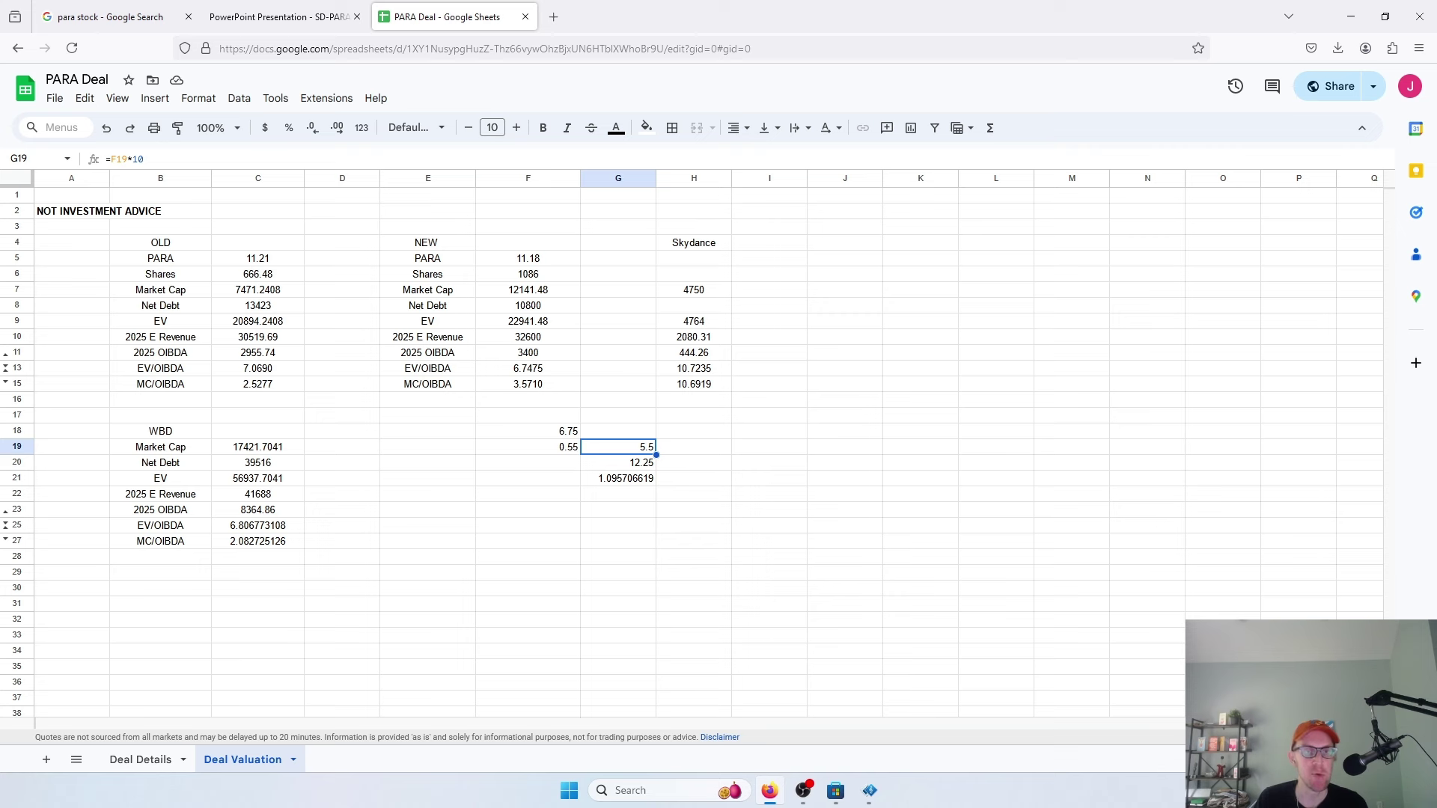
key("ctrl+z")
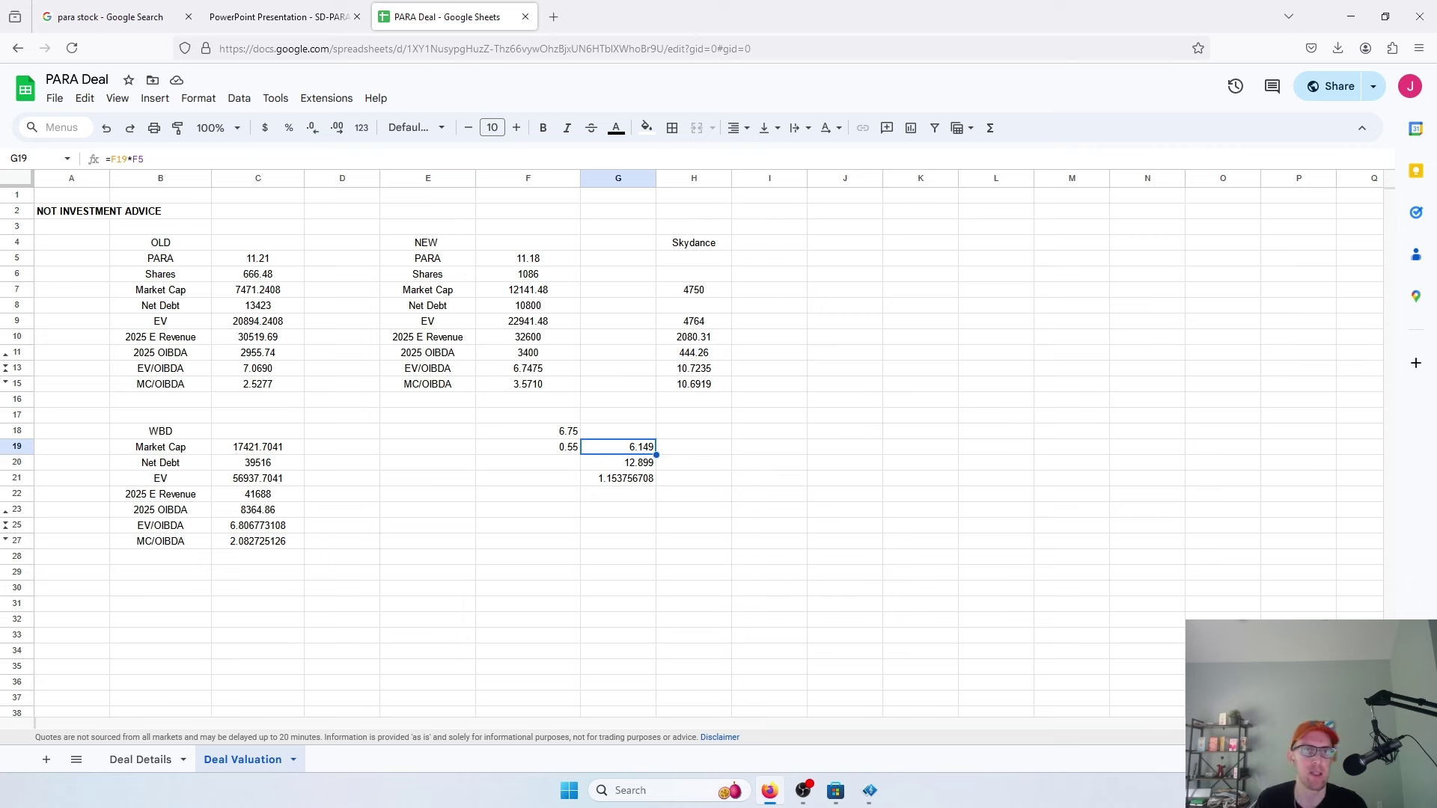
- Review the 0.55 share, the blended value in G20 and the G21 ratio formula
left_click(528, 447)
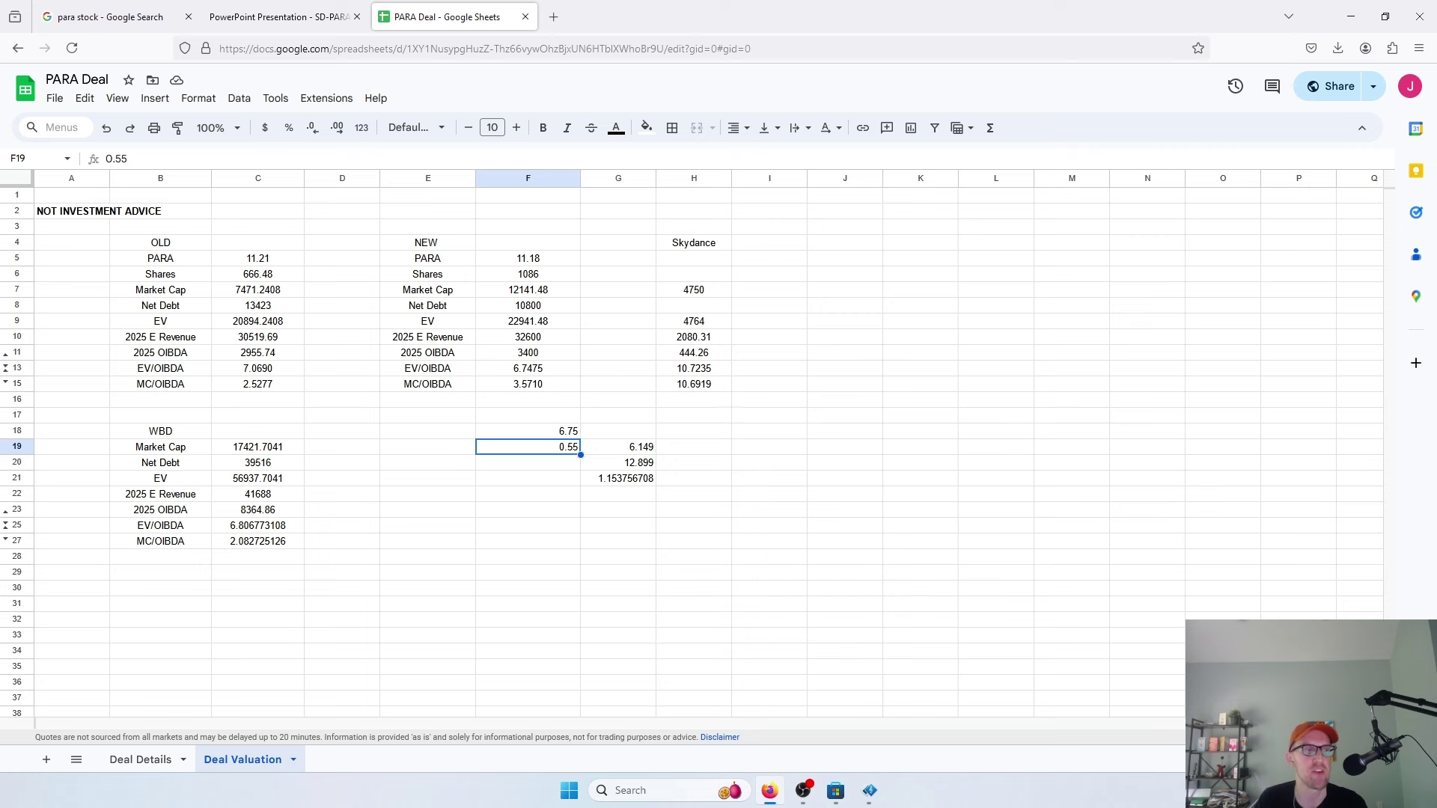
left_click(618, 462)
left_click(618, 478)
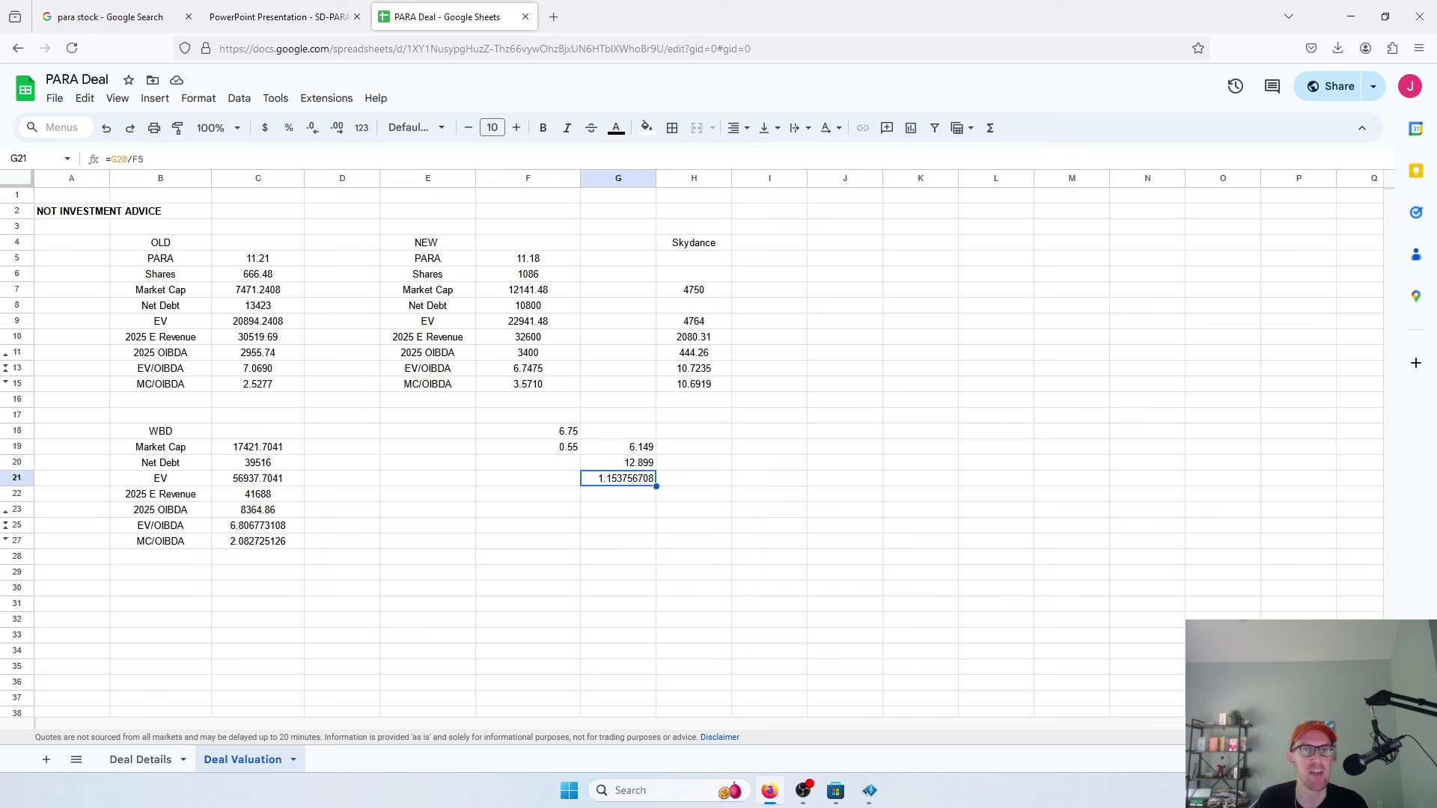